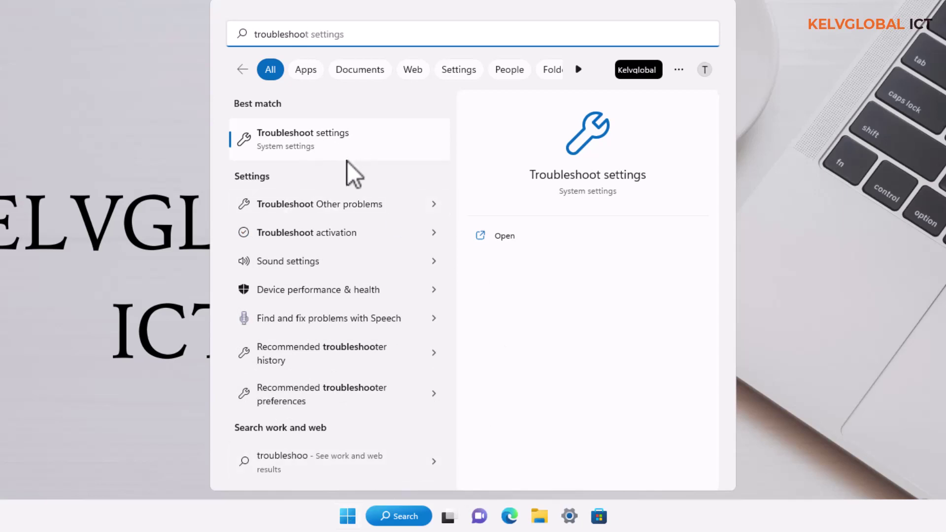
# Step: Start the Network Adapter troubleshooter from the Other troubleshooters list, then cancel it
pyautogui.click(323, 208)
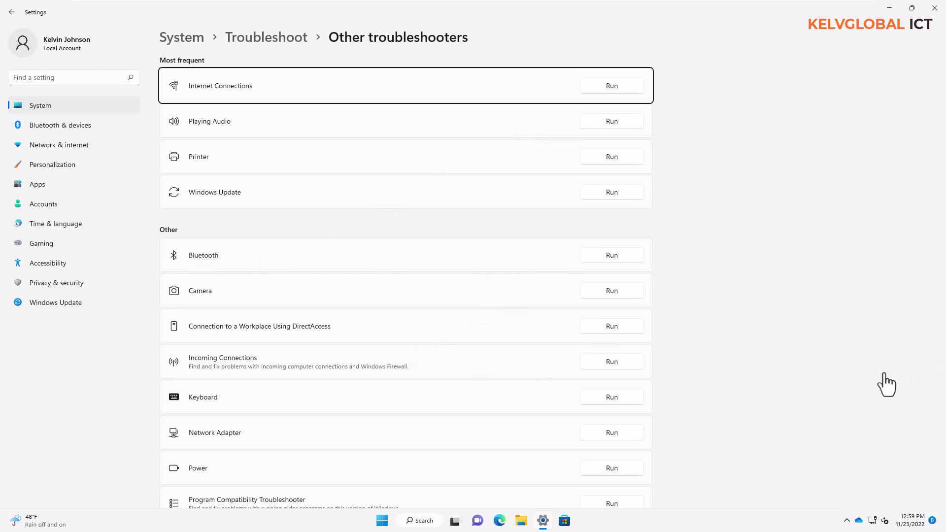
pyautogui.moveTo(942, 323); pyautogui.dragTo(941, 485)
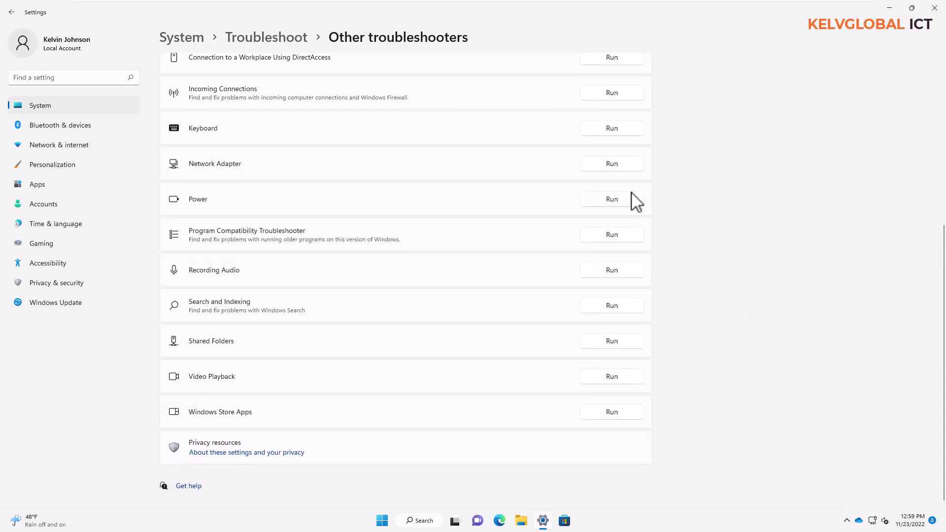
pyautogui.click(615, 164)
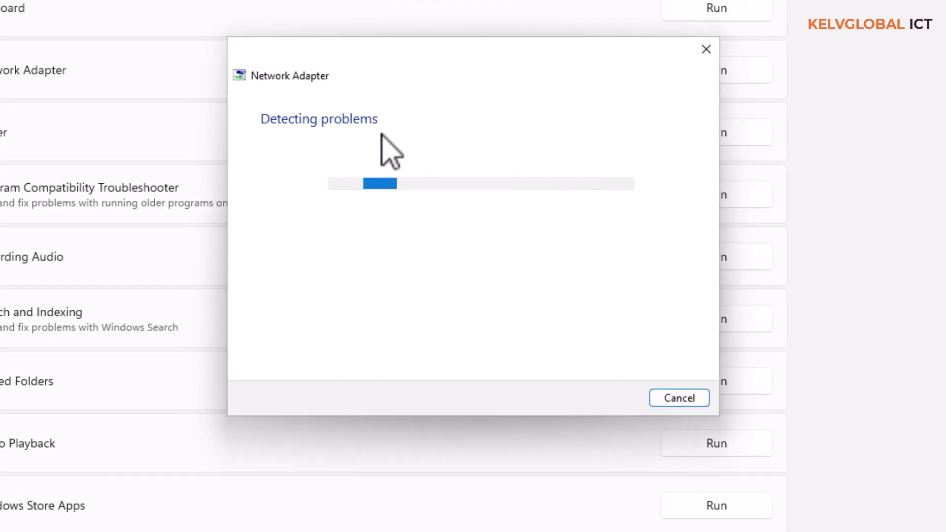
pyautogui.click(707, 49)
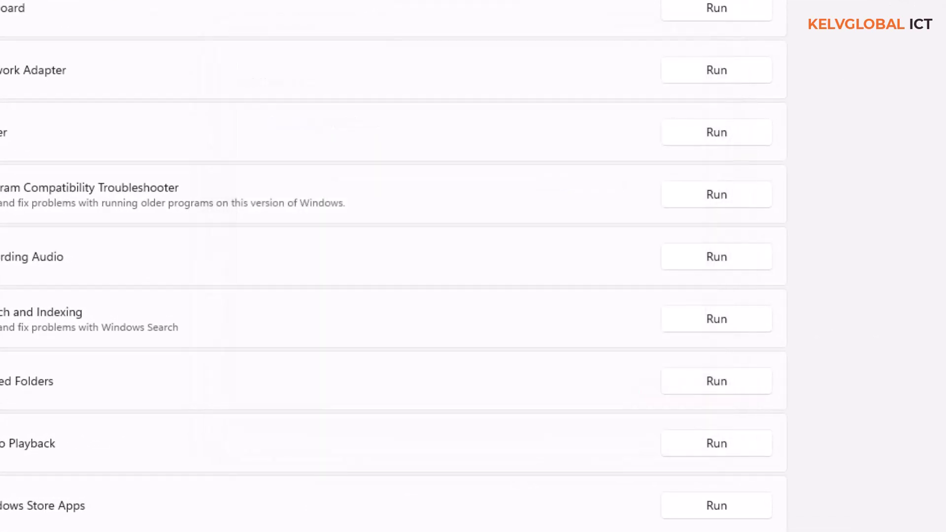
pyautogui.scroll(8, 717, 64)
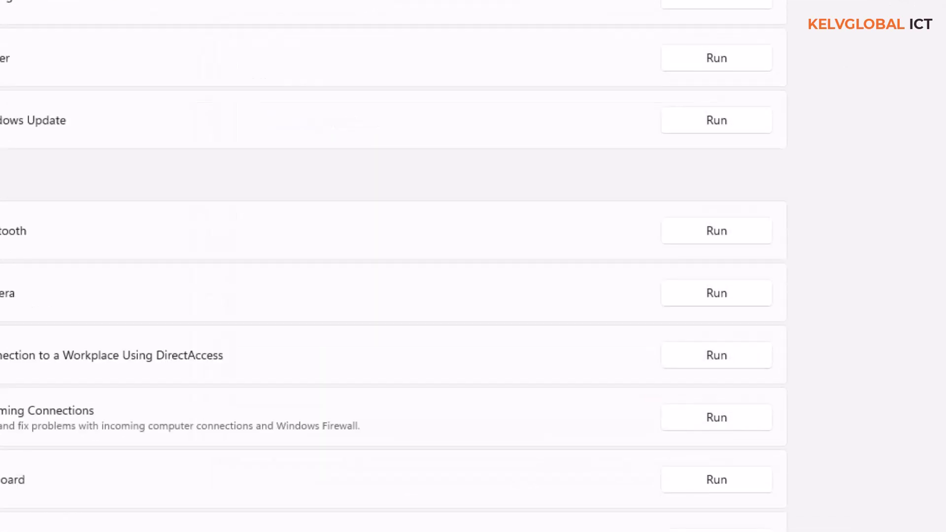
# Step: Run the Printer troubleshooter and apply the fix making OneNote (Desktop) the default printer
pyautogui.click(722, 58)
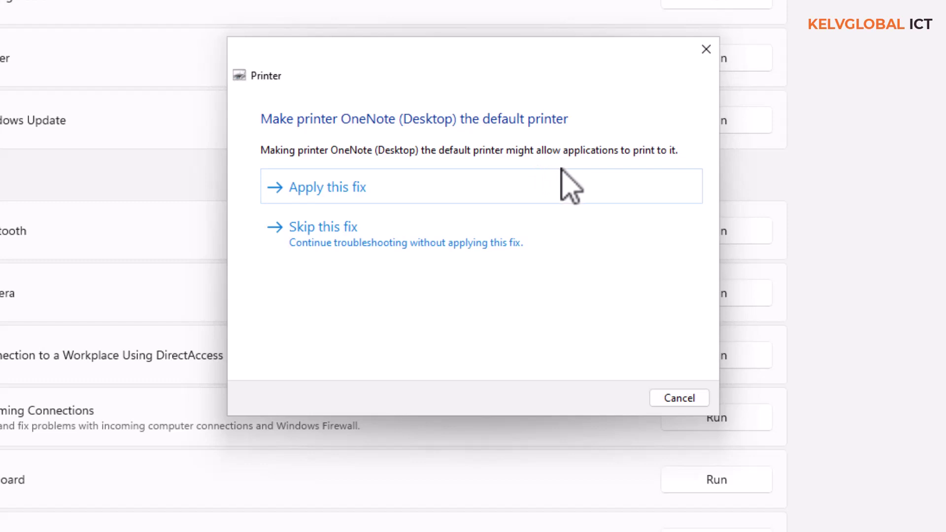
pyautogui.click(353, 192)
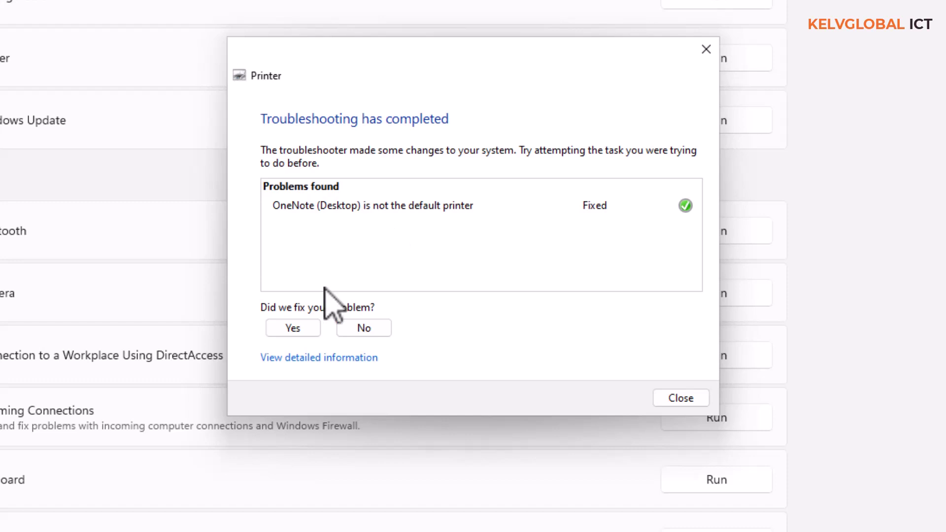
pyautogui.click(303, 328)
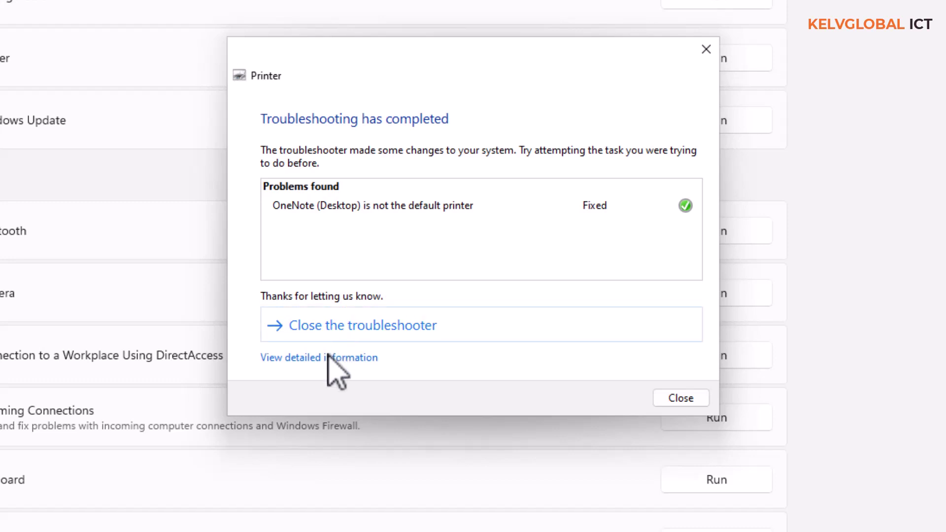
# Step: Read through the detailed troubleshooting report, then close the troubleshooter and Settings
pyautogui.click(375, 358)
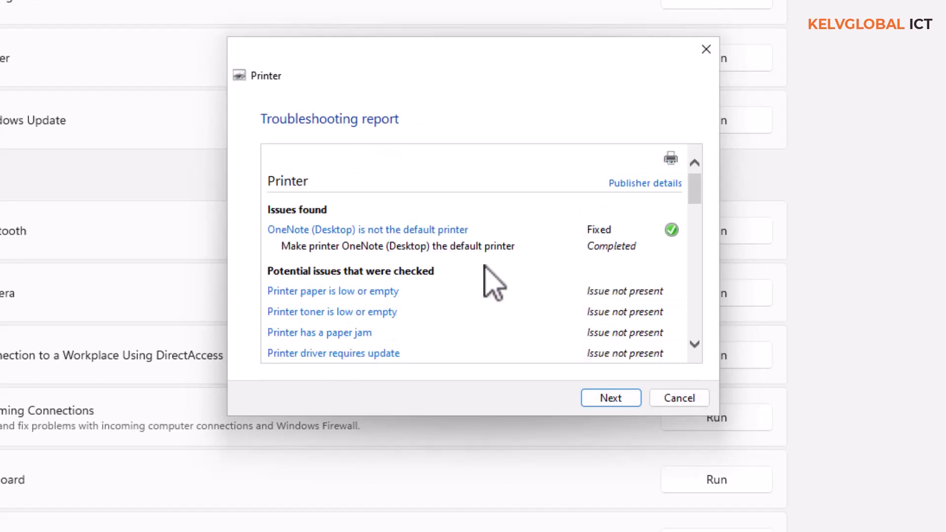
pyautogui.moveTo(699, 188); pyautogui.dragTo(699, 196)
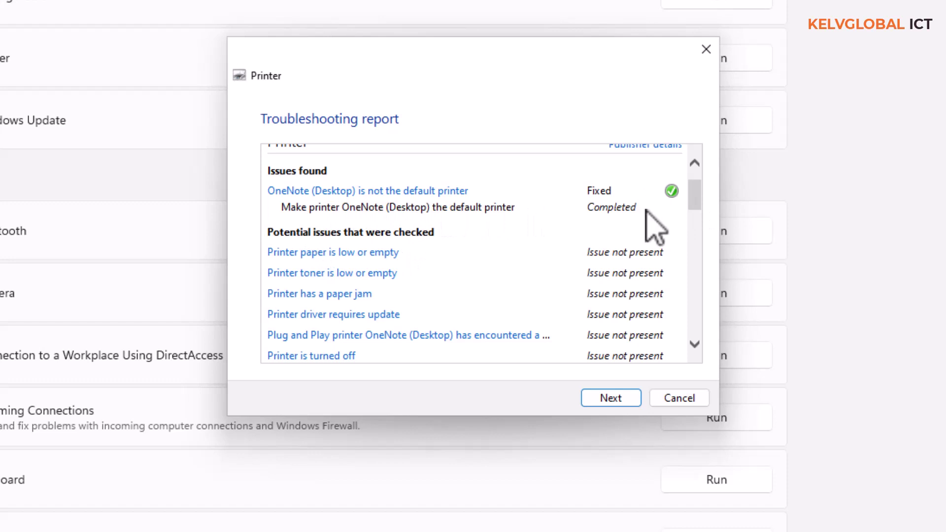
pyautogui.moveTo(697, 191); pyautogui.dragTo(688, 340)
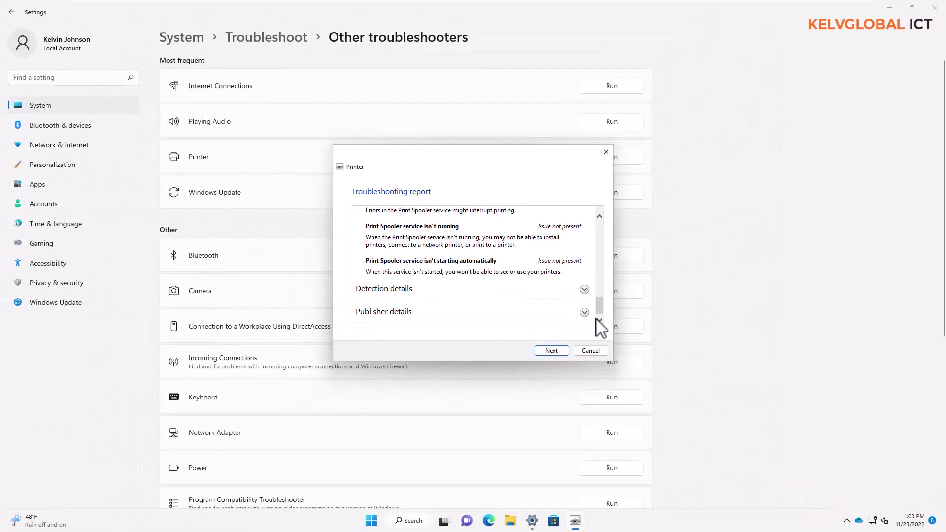
pyautogui.click(607, 157)
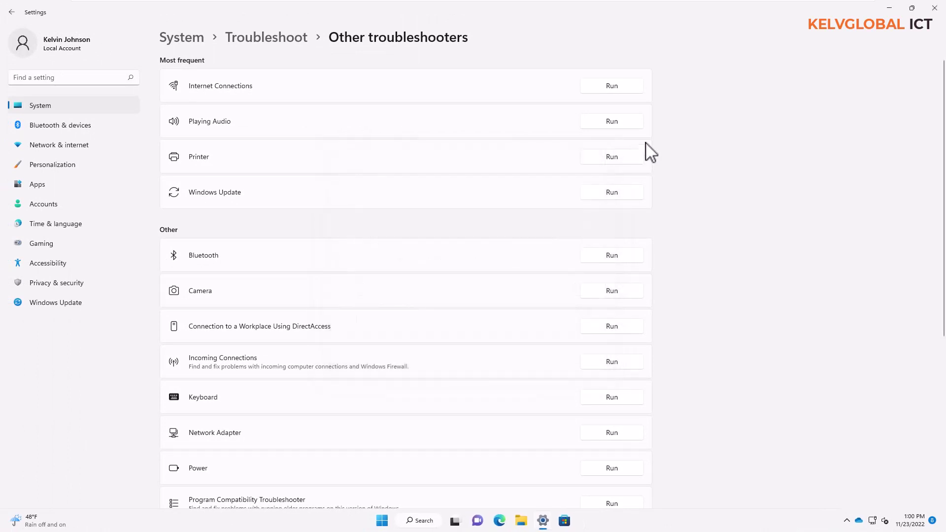
pyautogui.click(939, 10)
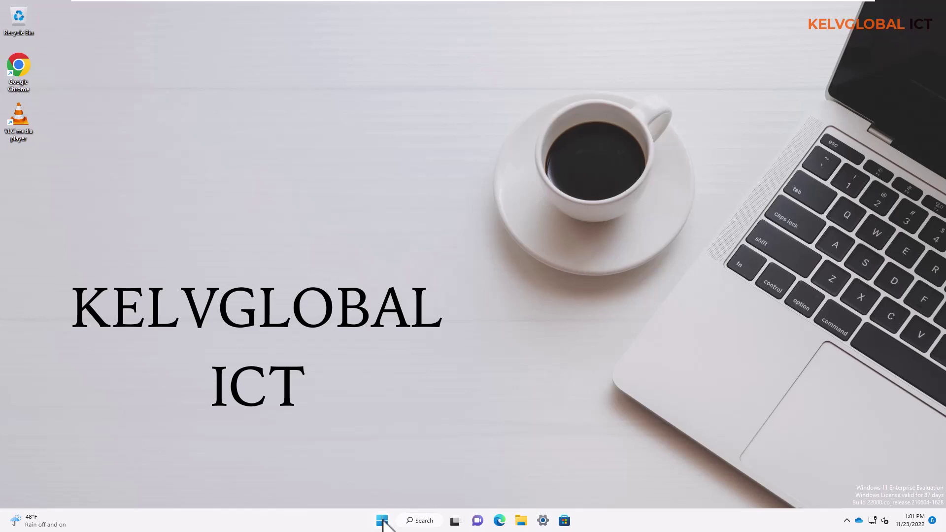
# Step: Search Start for 'report' and open View all problem reports
pyautogui.click(383, 521)
pyautogui.write('report')
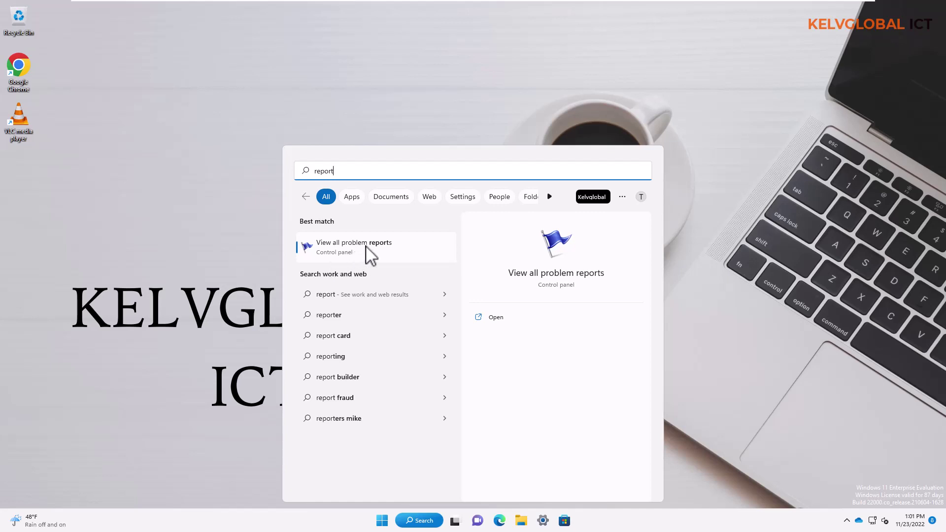
pyautogui.click(366, 245)
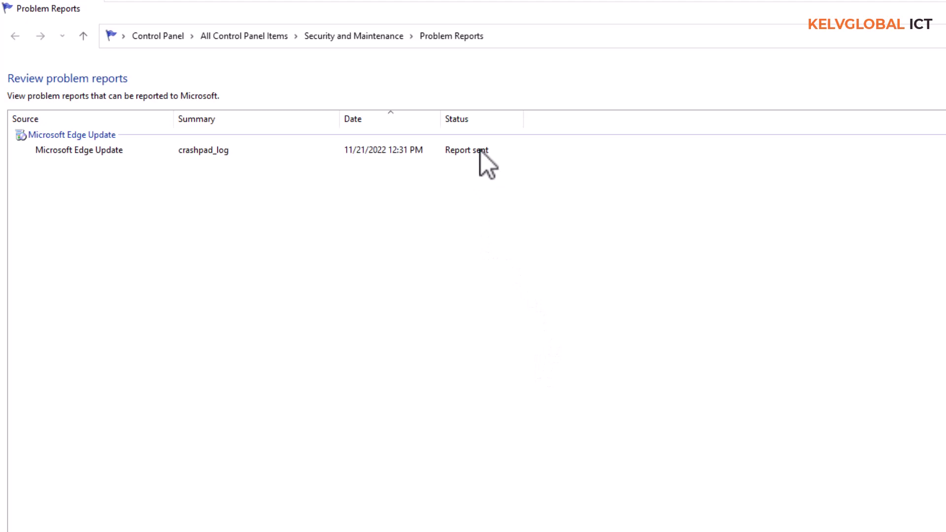
# Step: Open Problem Details for the Microsoft Edge Update crashpad_log report
pyautogui.doubleClick(107, 155)
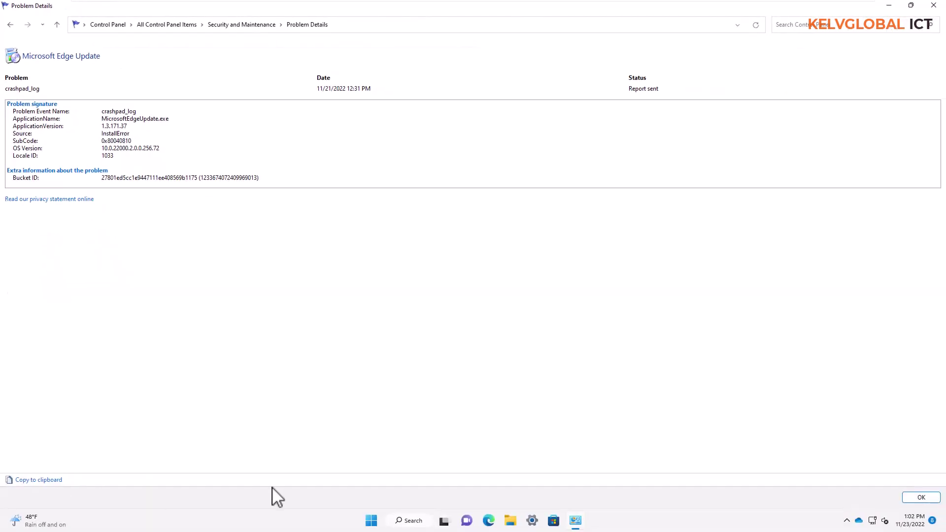
# Step: Launch Event Viewer from the Start quick menu, maximize it, and expand Windows Logs
pyautogui.rightClick(374, 522)
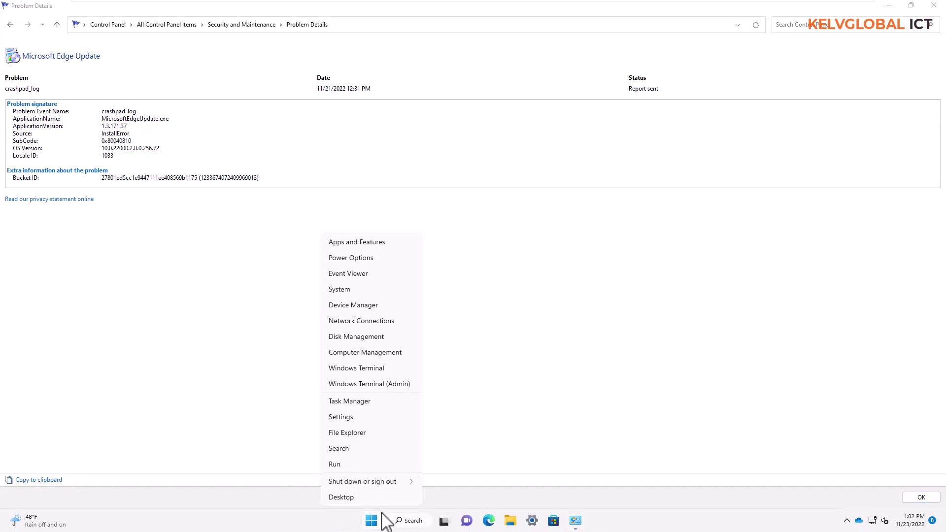
pyautogui.moveTo(362, 484)
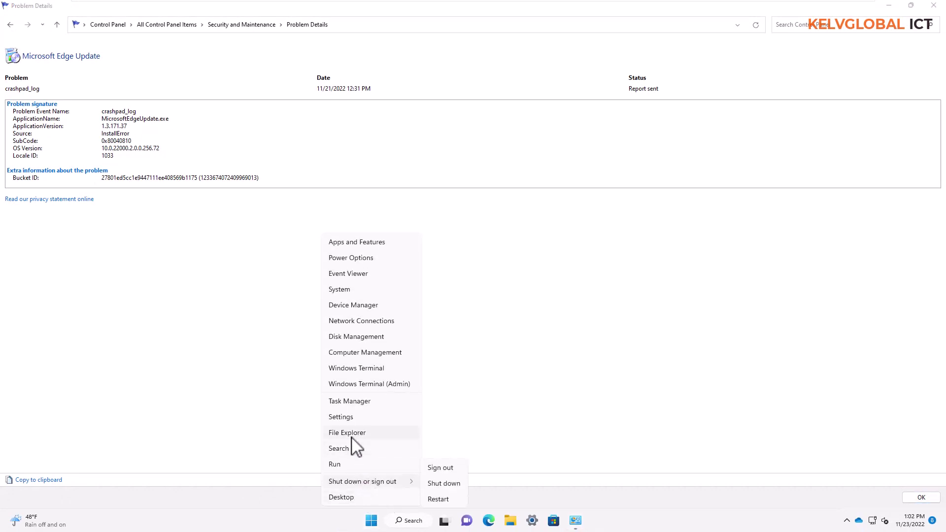
pyautogui.click(350, 276)
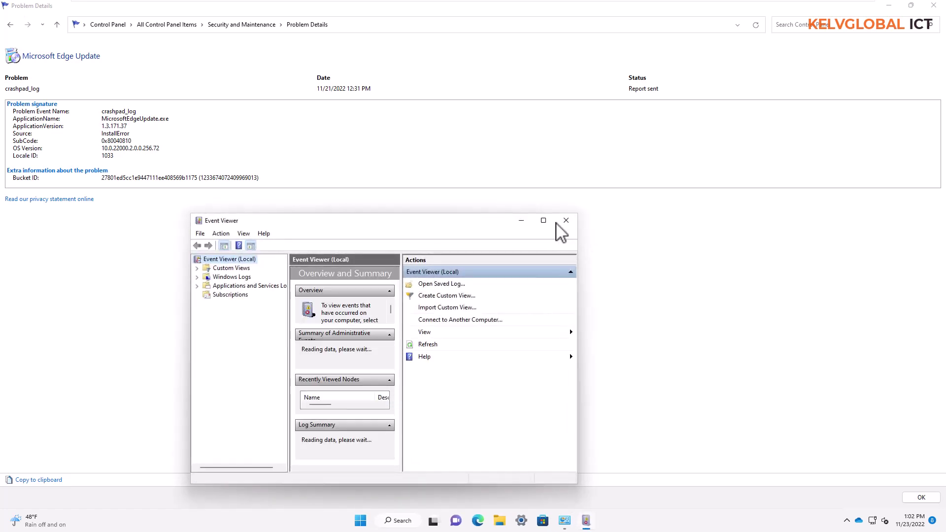
pyautogui.click(544, 220)
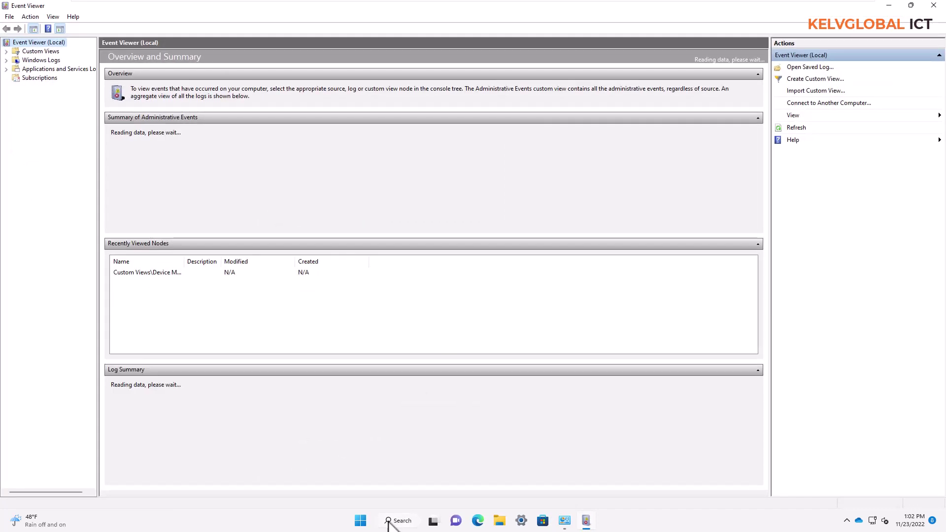
pyautogui.click(397, 521)
pyautogui.write('e')
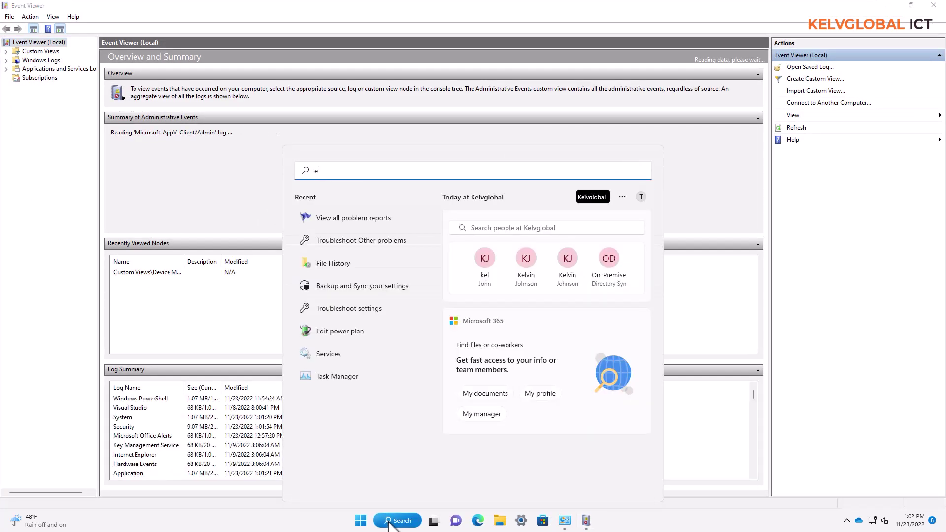
pyautogui.write('vent')
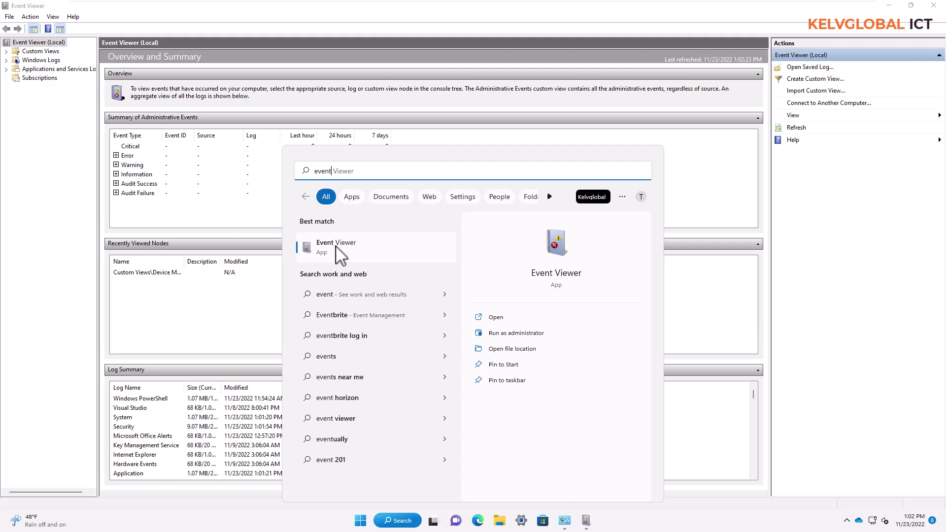
pyautogui.click(7, 60)
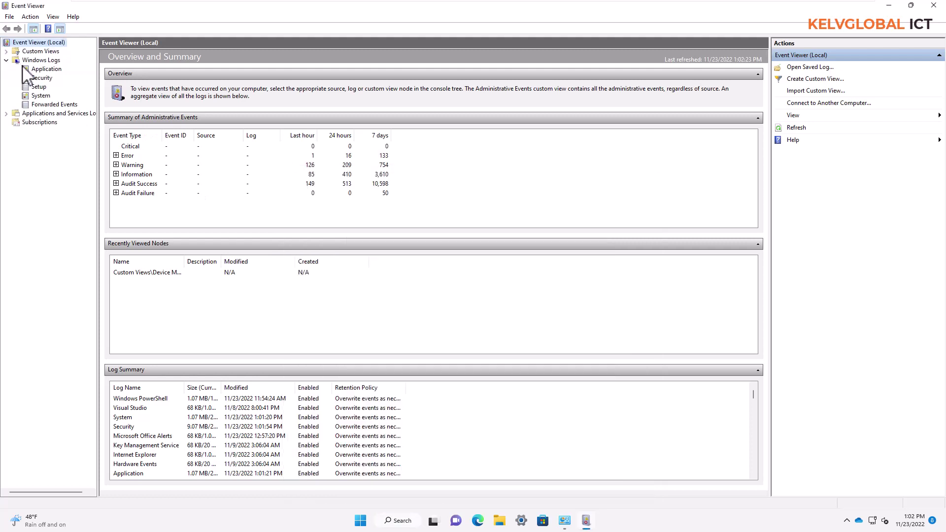
# Step: Browse Application log events like Defrag 258 and Security-SPP, then switch to the Security log
pyautogui.click(45, 70)
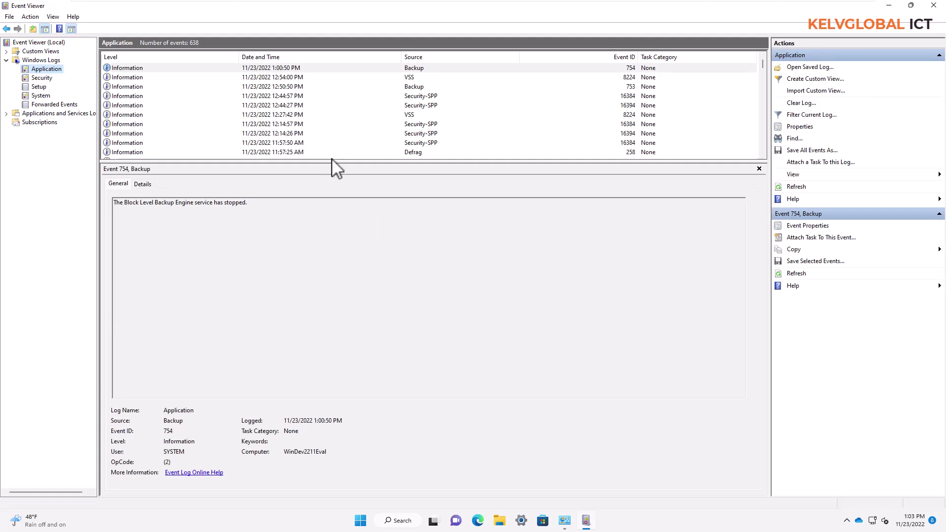
pyautogui.moveTo(331, 161); pyautogui.dragTo(347, 274)
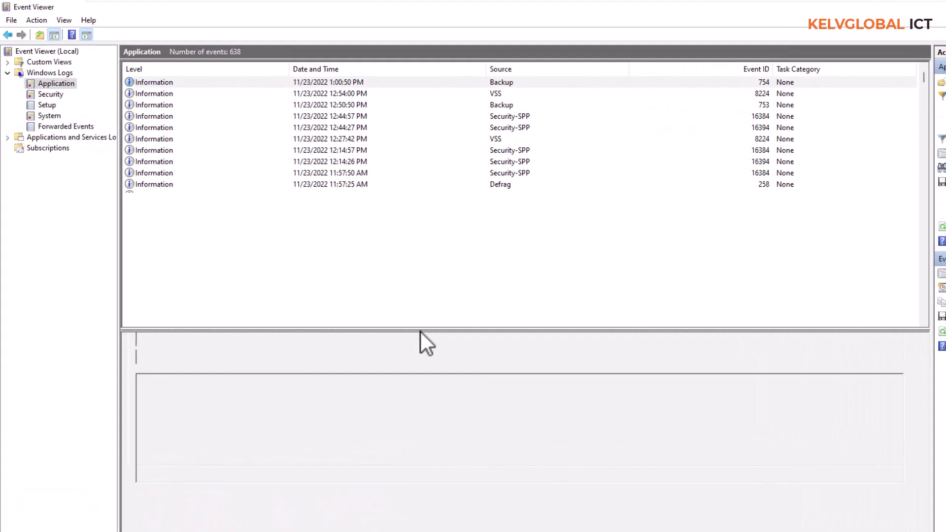
pyautogui.click(485, 184)
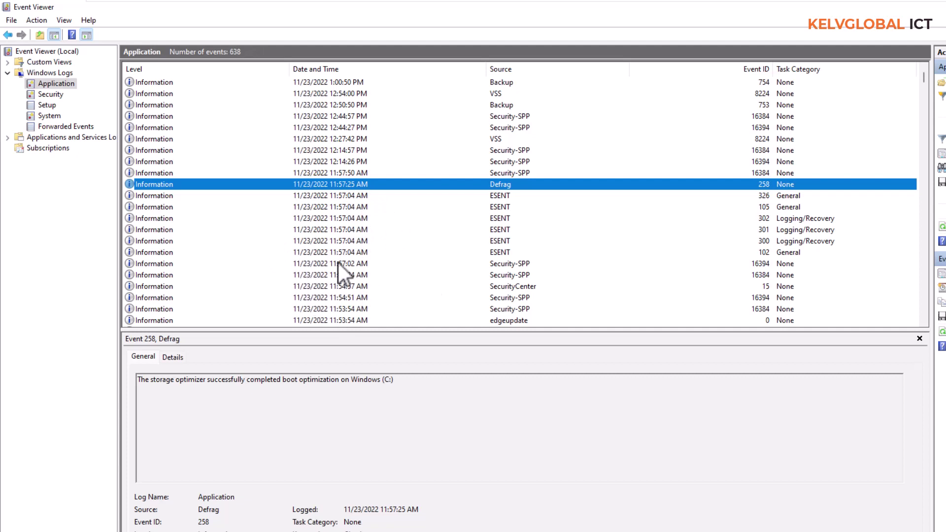
pyautogui.click(311, 264)
pyautogui.press('Down')
pyautogui.press('Down')
pyautogui.press('Down')
pyautogui.press('Down')
pyautogui.press('Down')
pyautogui.press('Down')
pyautogui.press('Down')
pyautogui.press('Down')
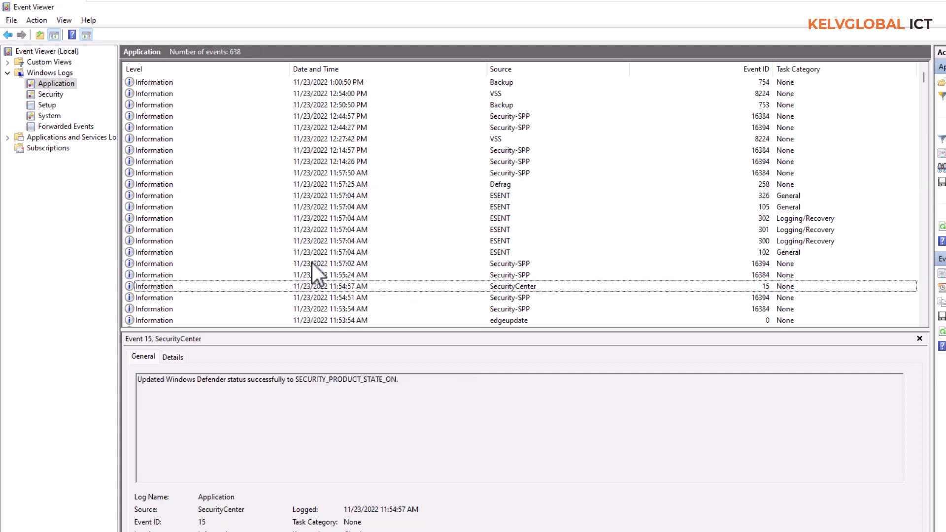
pyautogui.press('Down')
pyautogui.press('Down')
pyautogui.press('Down')
pyautogui.press('Down')
pyautogui.press('Down')
pyautogui.press('Down')
pyautogui.press('Down')
pyautogui.press('Down')
pyautogui.press('Down')
pyautogui.press('Down')
pyautogui.press('Down')
pyautogui.press('Down')
pyautogui.press('Down')
pyautogui.press('Down')
pyautogui.press('Down')
pyautogui.press('Down')
pyautogui.press('Down')
pyautogui.press('Down')
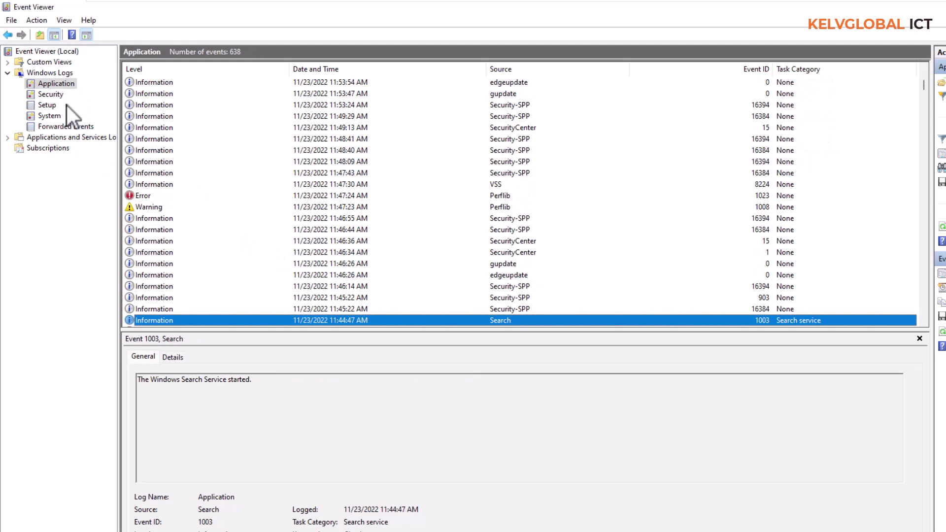
pyautogui.click(56, 95)
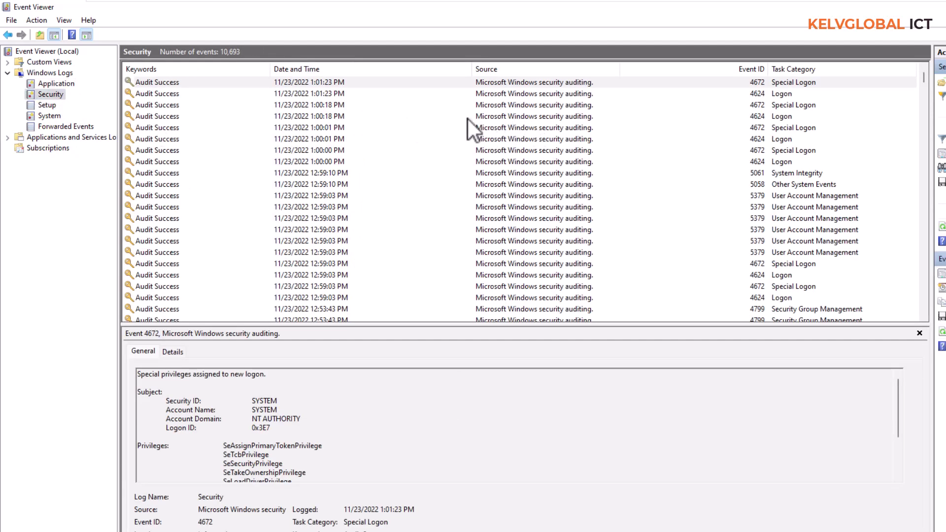
pyautogui.click(182, 127)
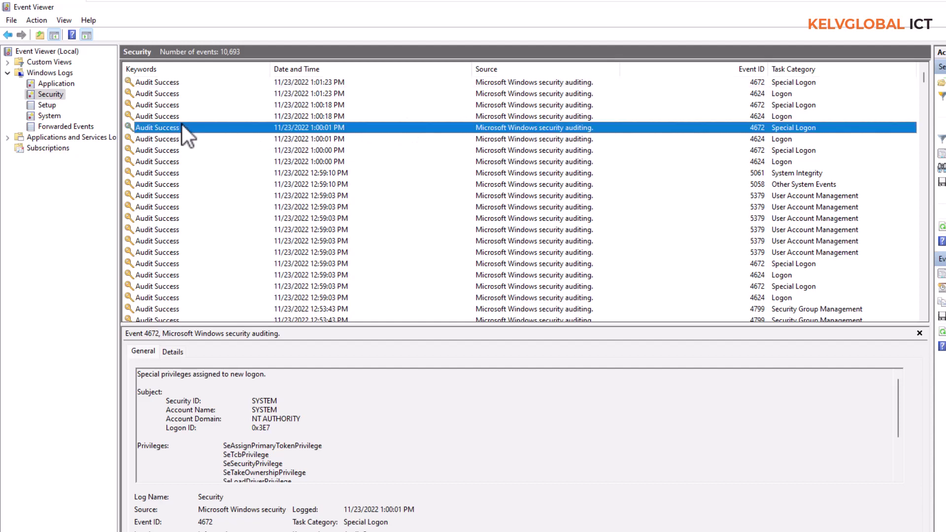
pyautogui.press('Down')
pyautogui.press('Down')
pyautogui.press('Down')
pyautogui.press('Down')
pyautogui.press('Down')
pyautogui.press('Down')
pyautogui.press('Down')
pyautogui.press('Down')
pyautogui.press('Down')
pyautogui.press('Down')
pyautogui.press('Down')
pyautogui.press('Down')
pyautogui.press('Down')
pyautogui.press('Down')
pyautogui.press('Down')
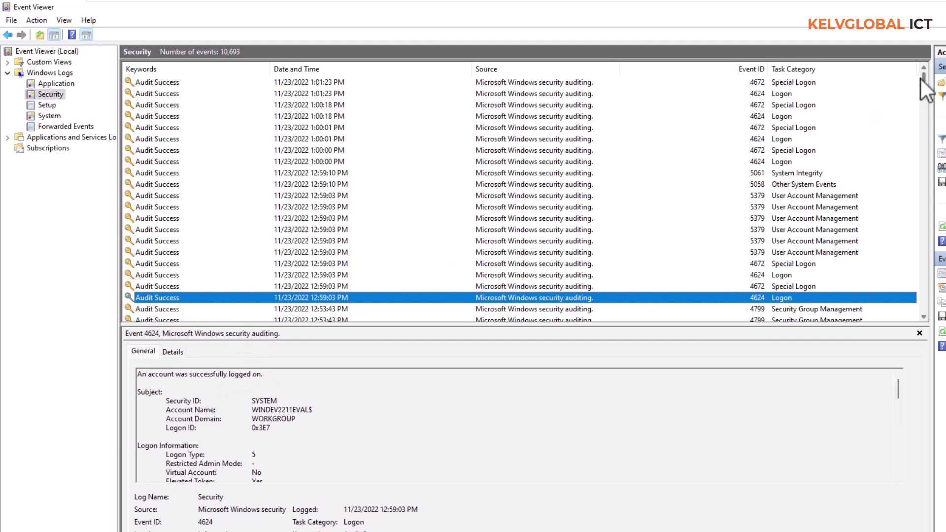
pyautogui.moveTo(923, 79); pyautogui.dragTo(925, 144)
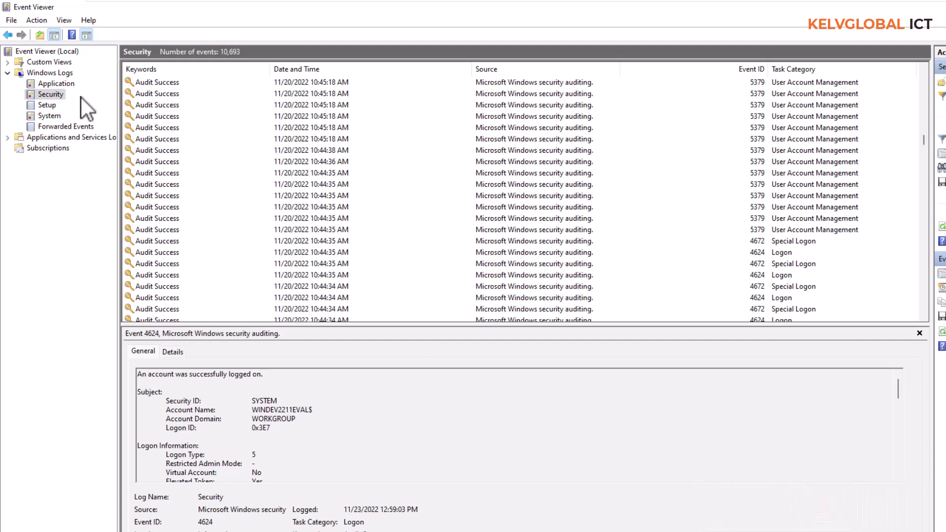
# Step: Inspect a Setup Servicing event, then System log volmgr warnings, DistributedCOM 10010 and WindowsUpdateClient events
pyautogui.click(49, 106)
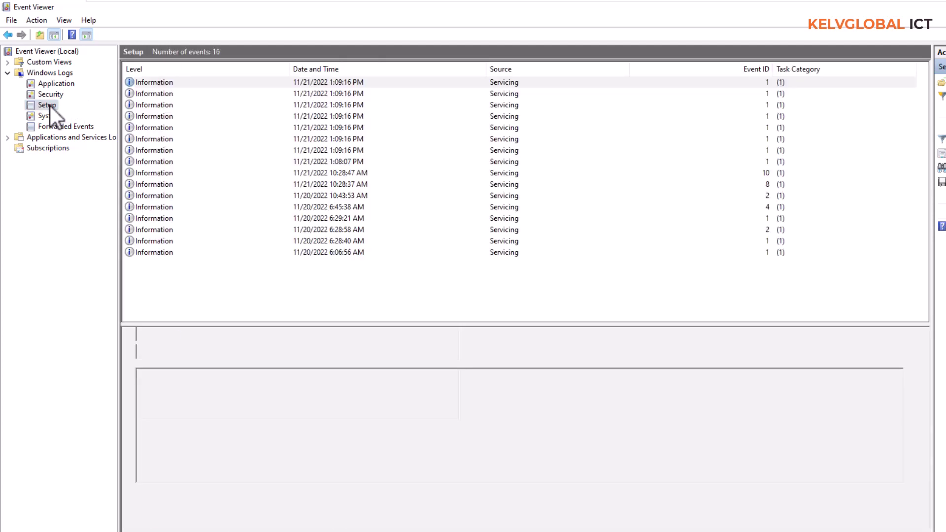
pyautogui.click(333, 117)
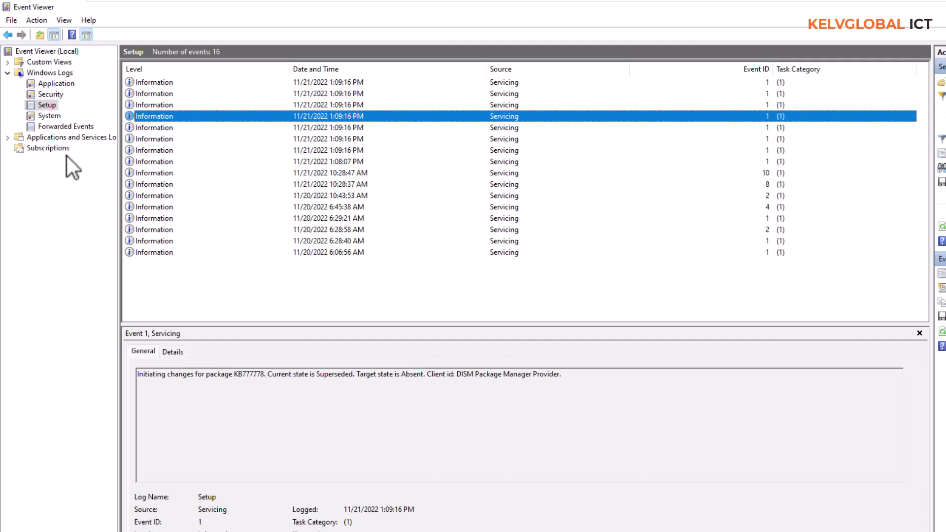
pyautogui.click(46, 120)
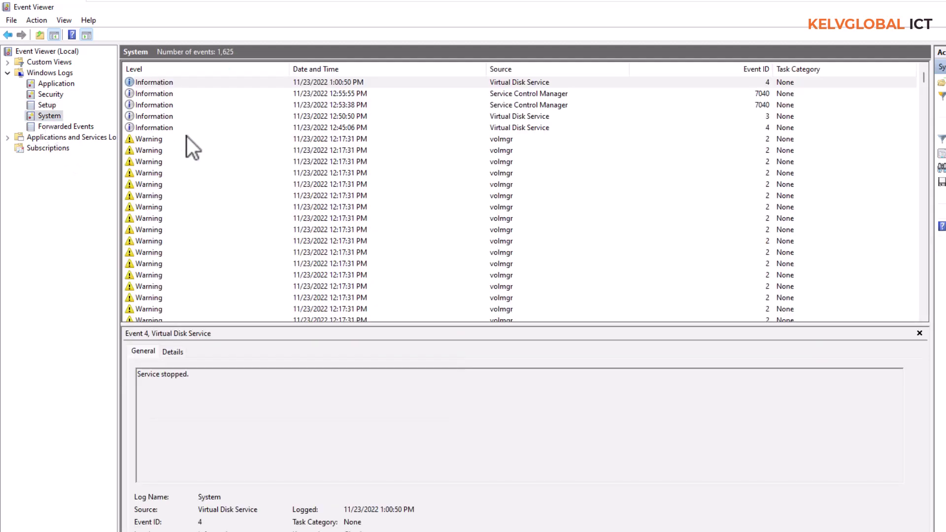
pyautogui.click(486, 144)
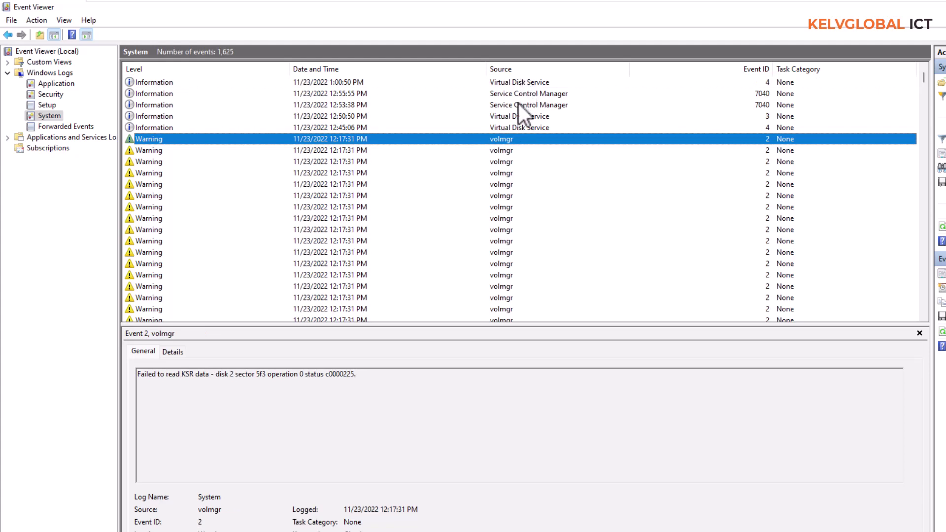
pyautogui.press('Down')
pyautogui.press('Down')
pyautogui.press('Down')
pyautogui.press('Down')
pyautogui.press('Down')
pyautogui.press('Down')
pyautogui.press('Down')
pyautogui.press('Down')
pyautogui.press('Down')
pyautogui.press('Down')
pyautogui.press('Down')
pyautogui.press('Down')
pyautogui.press('Down')
pyautogui.press('Down')
pyautogui.press('Down')
pyautogui.press('Down')
pyautogui.press('Down')
pyautogui.press('Down')
pyautogui.press('Down')
pyautogui.press('Down')
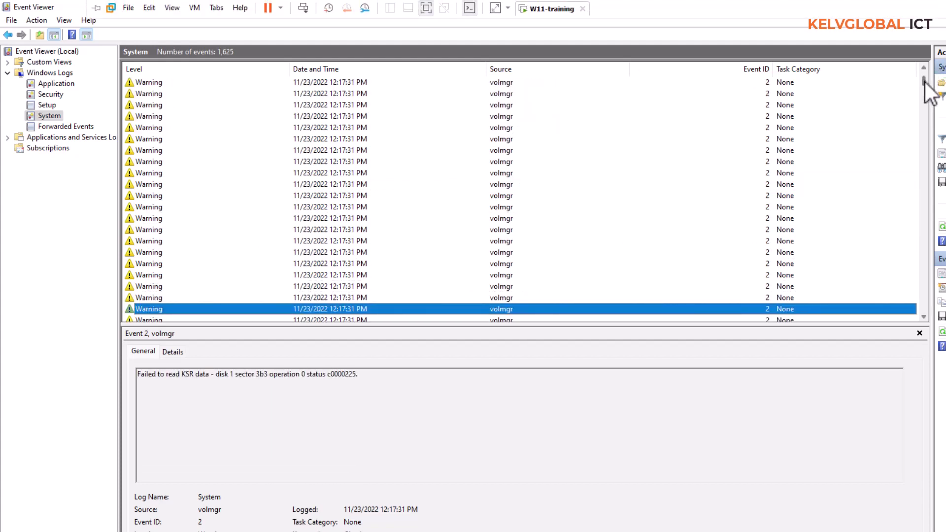
pyautogui.click(923, 192)
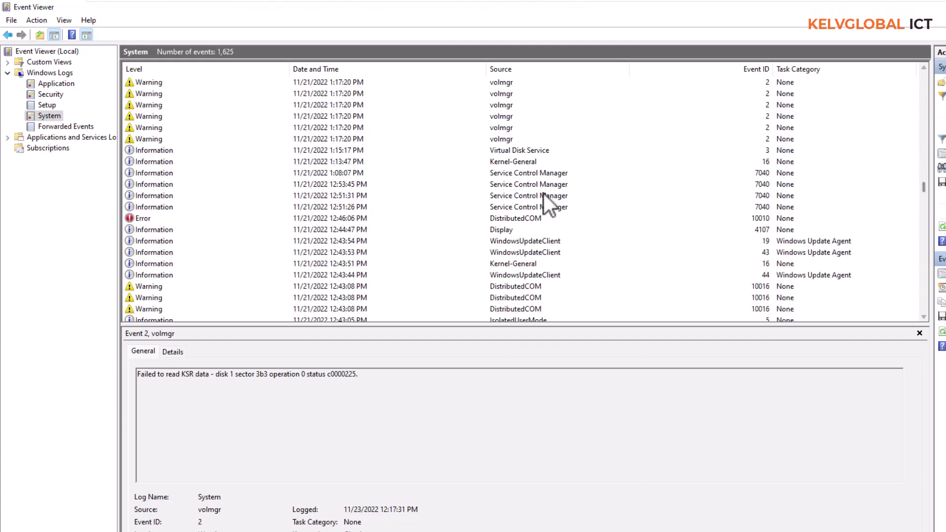
pyautogui.click(509, 223)
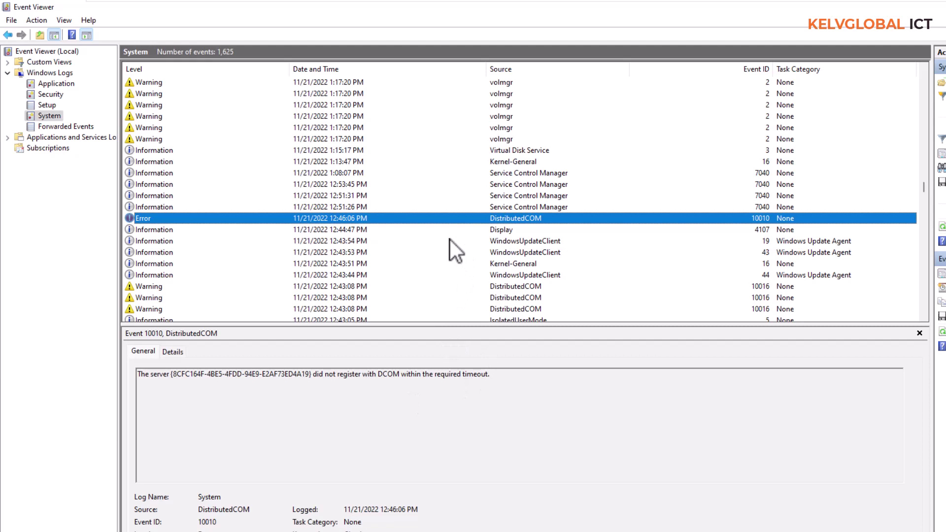
pyautogui.click(301, 239)
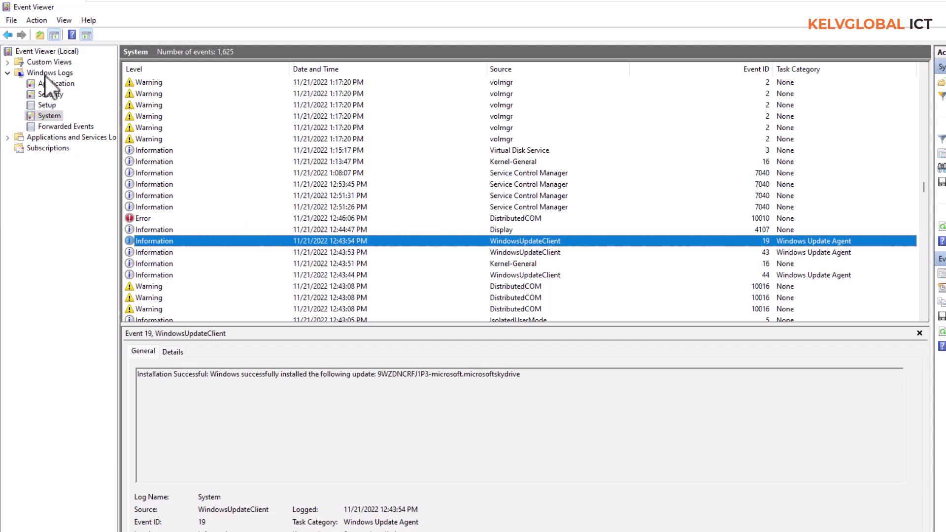
# Step: Filter the System log to show only Critical and Error events
pyautogui.rightClick(49, 117)
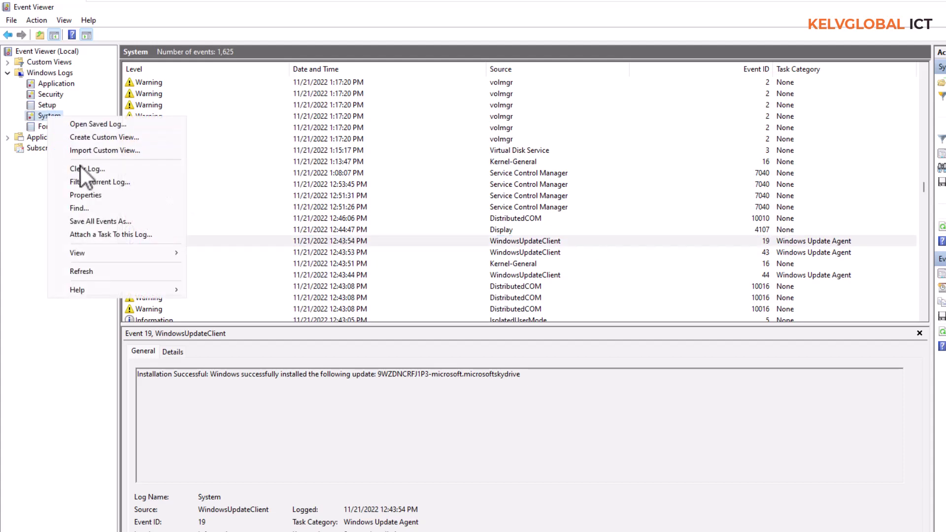
pyautogui.click(98, 183)
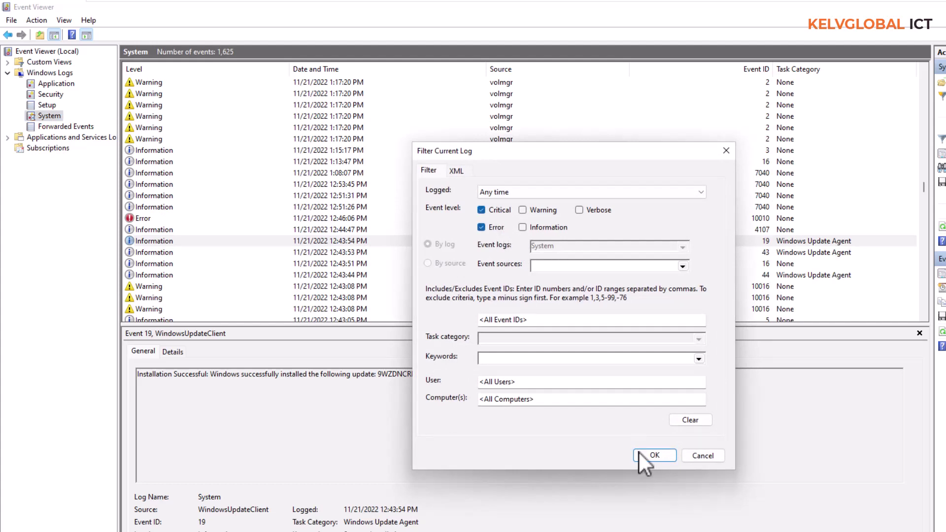
pyautogui.click(651, 455)
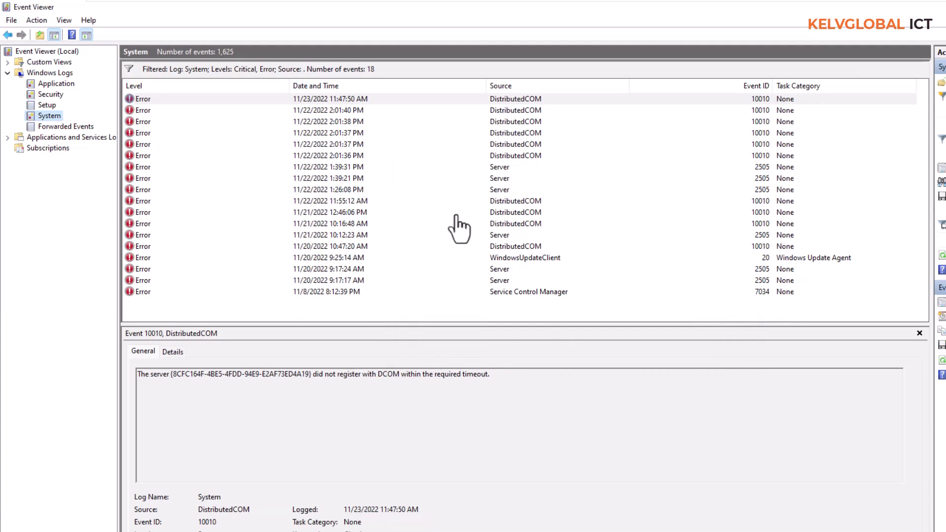
# Step: Clear the System log's filter, then clear the System log without saving it
pyautogui.rightClick(50, 117)
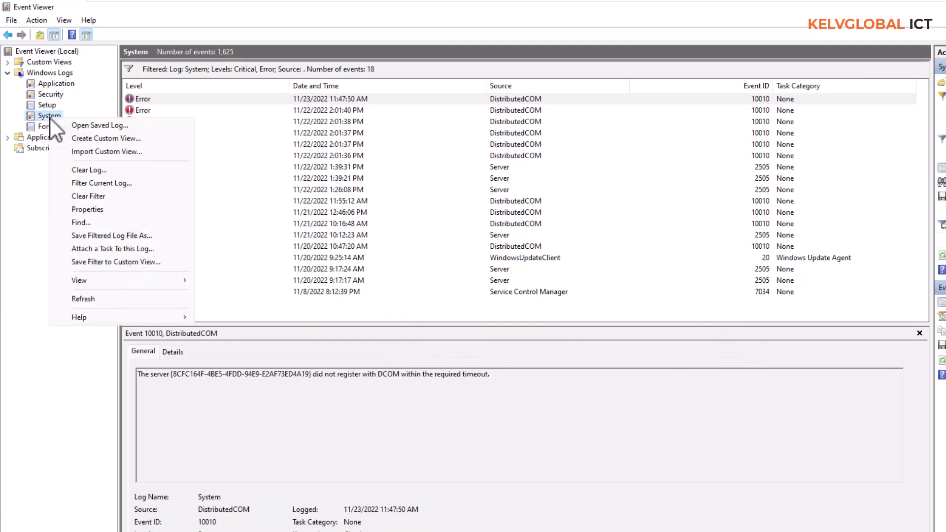
pyautogui.click(96, 197)
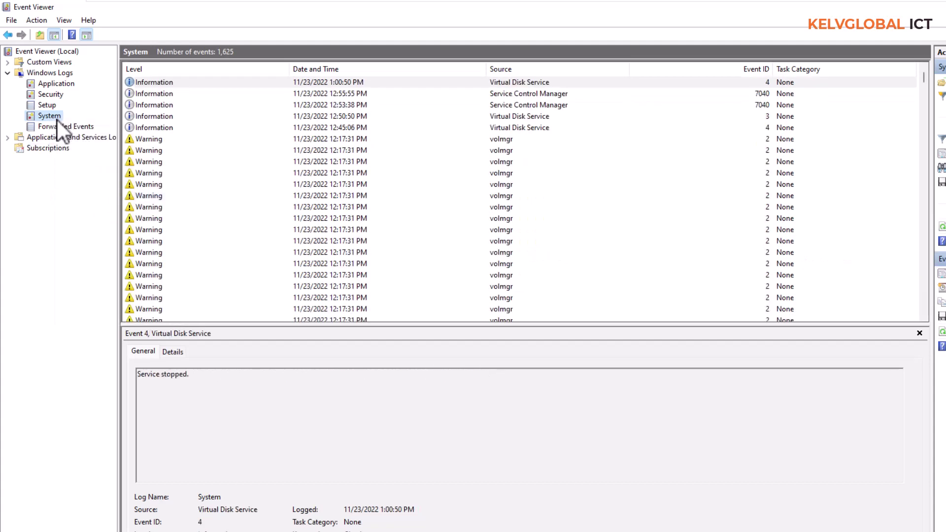
pyautogui.rightClick(52, 117)
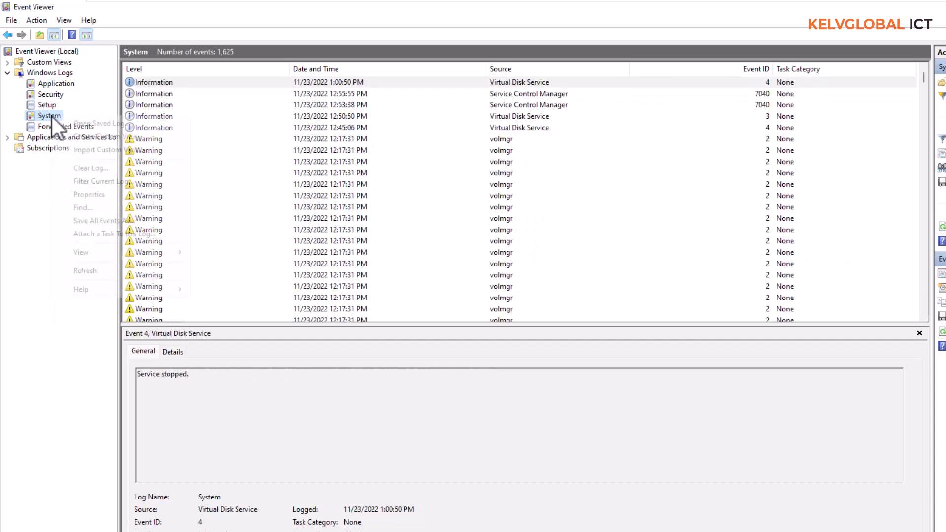
pyautogui.click(90, 166)
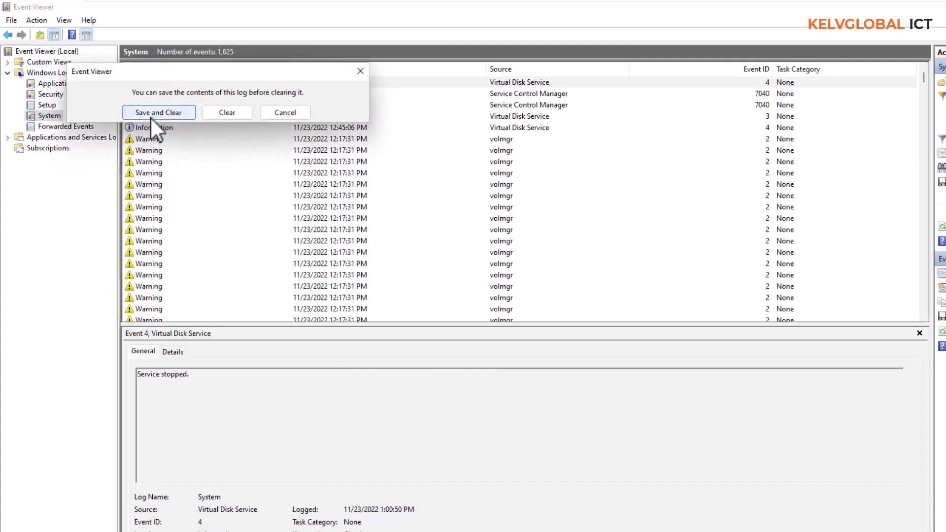
pyautogui.click(221, 112)
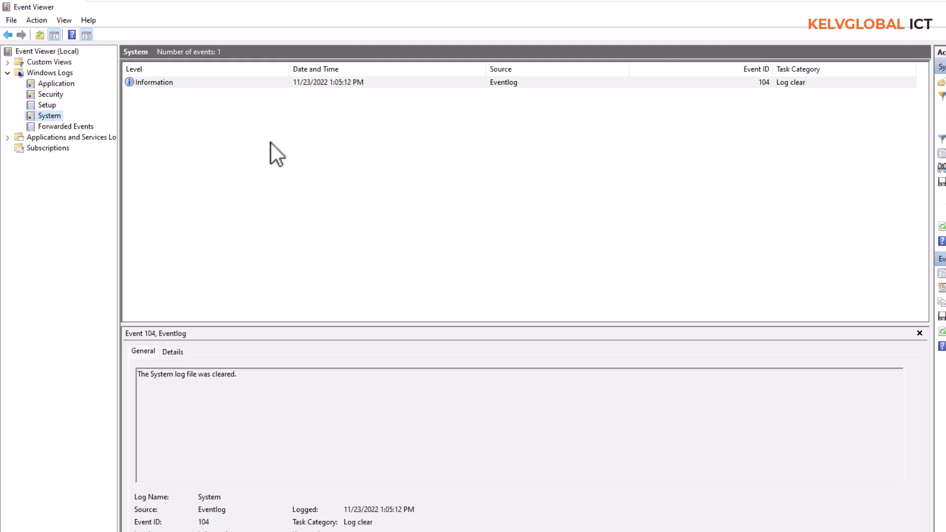
# Step: View the Windows Logs summary and its Action menu, then open the Application log's actions
pyautogui.click(40, 72)
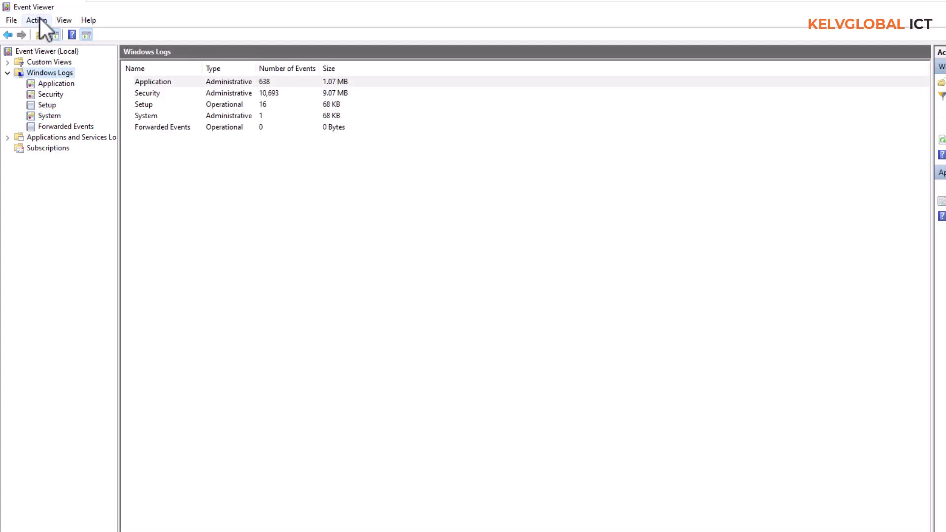
pyautogui.click(40, 20)
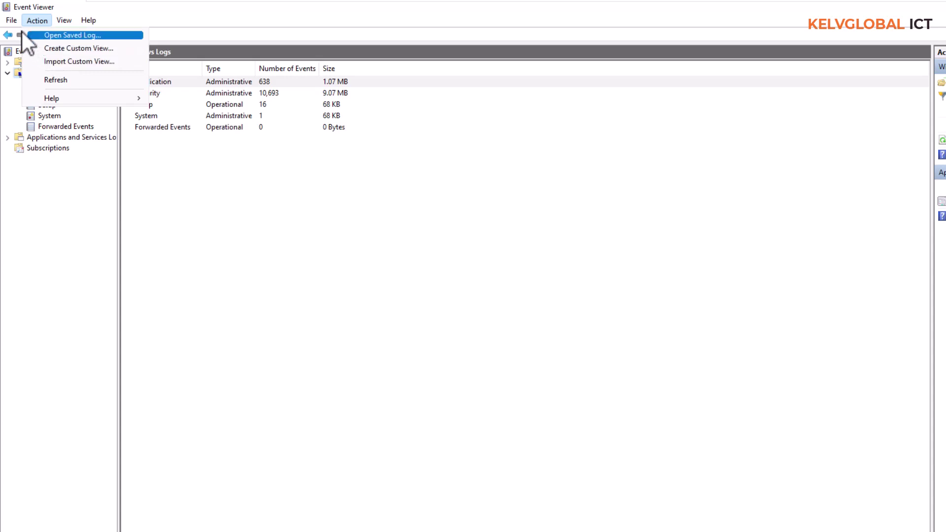
pyautogui.click(15, 103)
pyautogui.rightClick(48, 76)
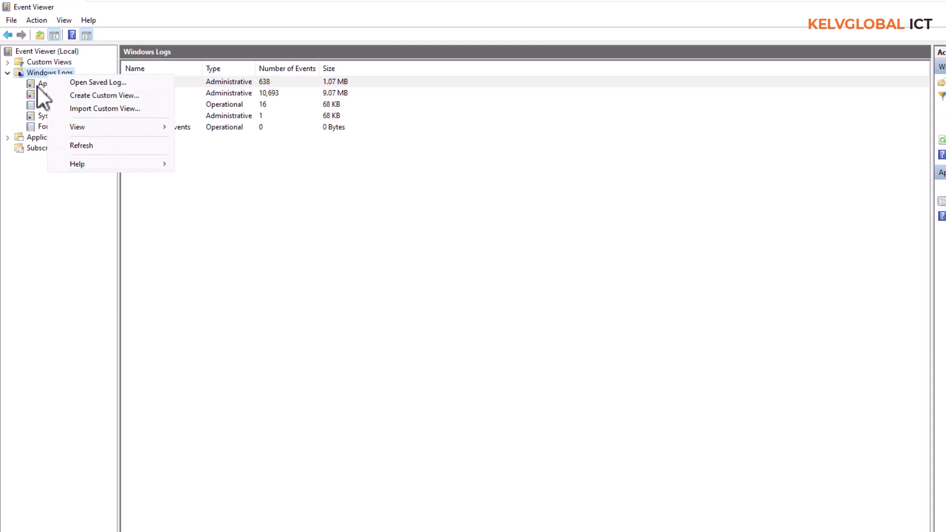
pyautogui.click(38, 84)
pyautogui.rightClick(37, 86)
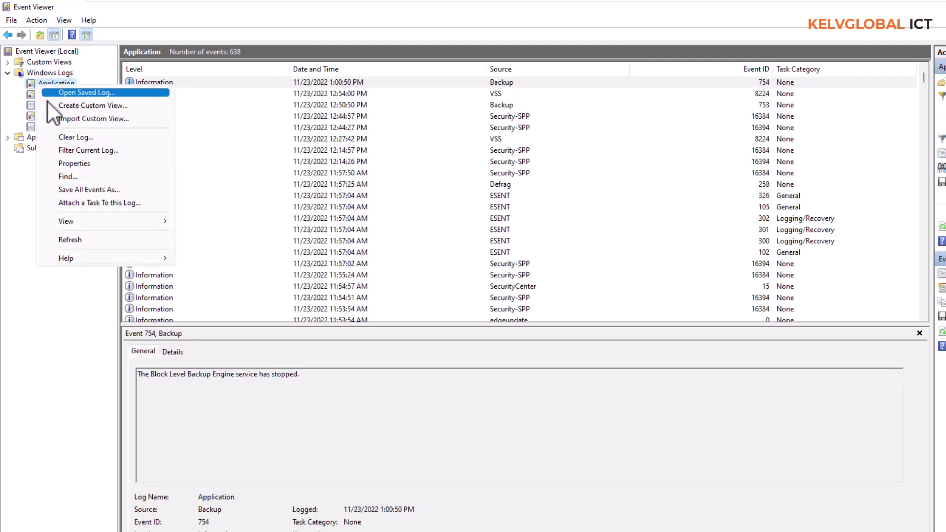
# Step: Start saving all Application events as an .evtx file, then cancel the save
pyautogui.click(96, 192)
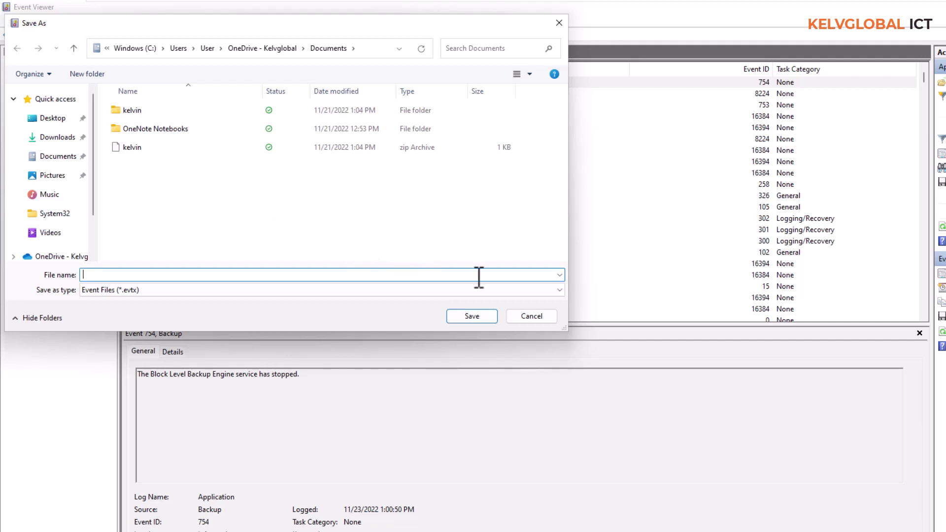
pyautogui.click(543, 315)
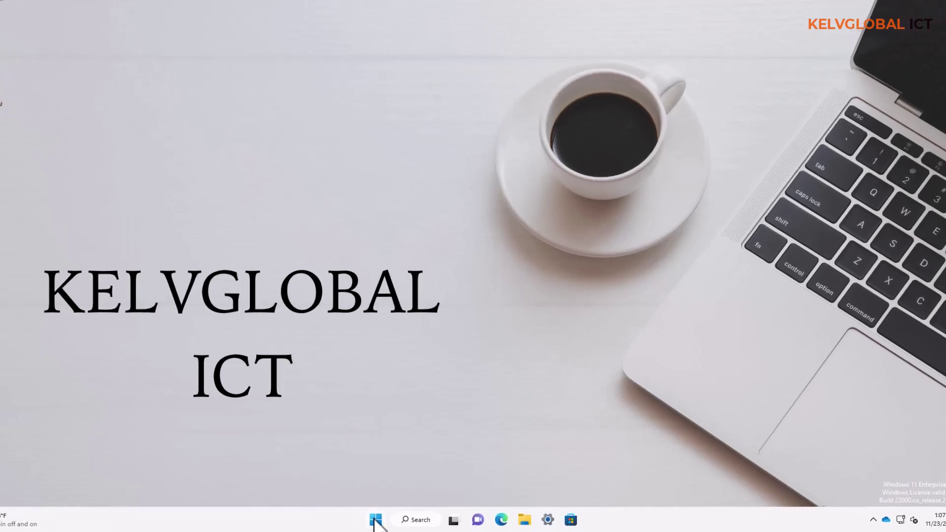
# Step: Search Start for 'backup' to reach the Backup and Sync your settings page
pyautogui.click(375, 521)
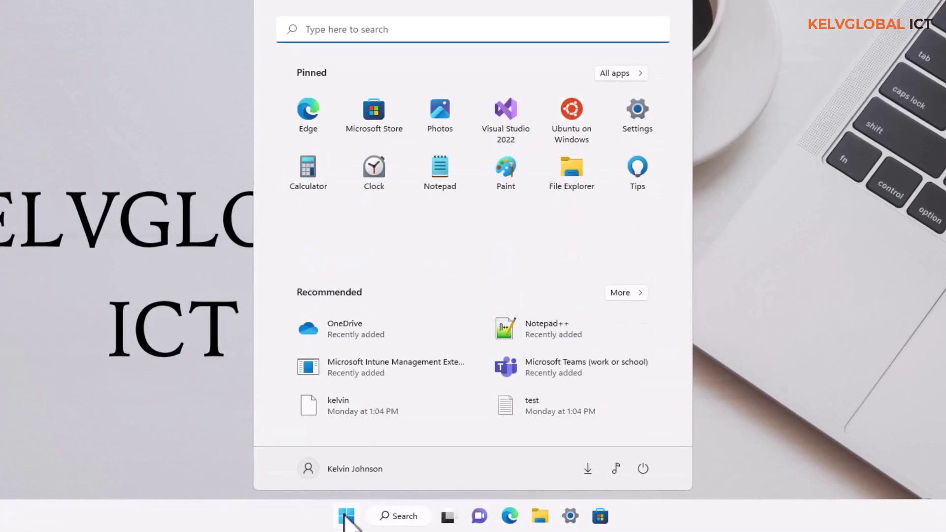
pyautogui.write('backup')
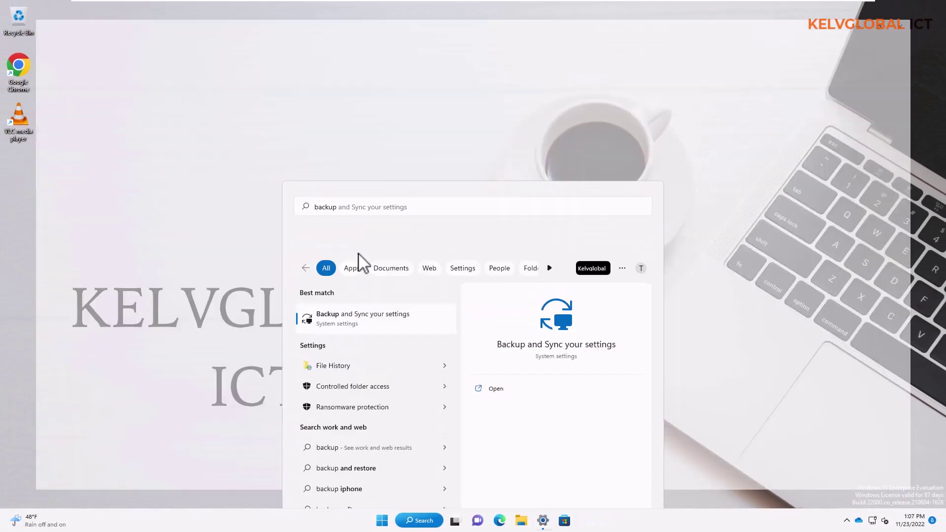
pyautogui.press('Return')
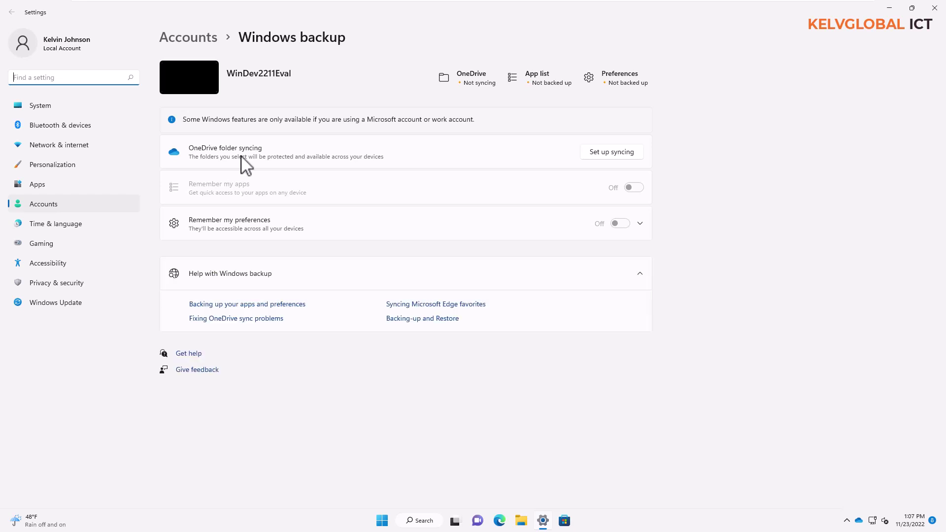
# Step: Bring up File Explorer at Quick access from the taskbar
pyautogui.click(520, 523)
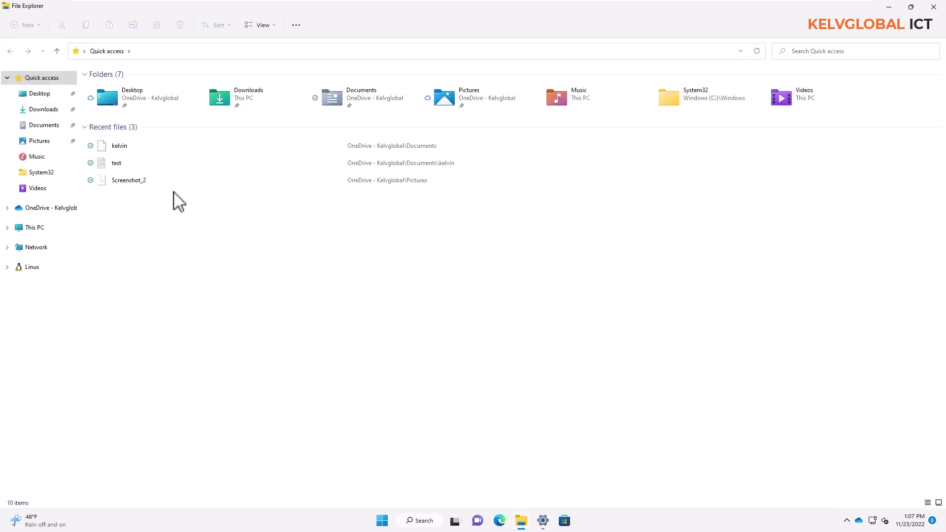
# Step: Browse the OneDrive - Kelvglobal folder in File Explorer's navigation pane
pyautogui.click(46, 209)
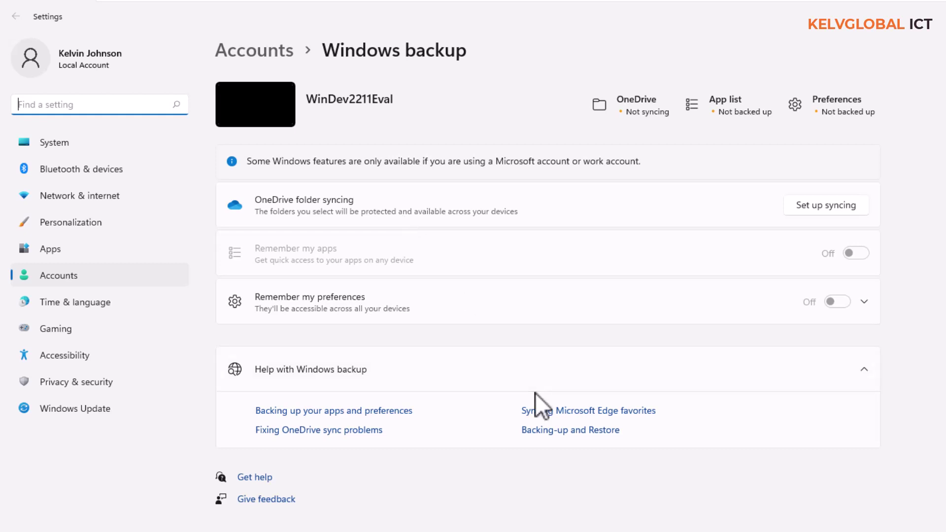
# Step: Search Start for 'history' and open the File History control panel from the results
pyautogui.click(383, 520)
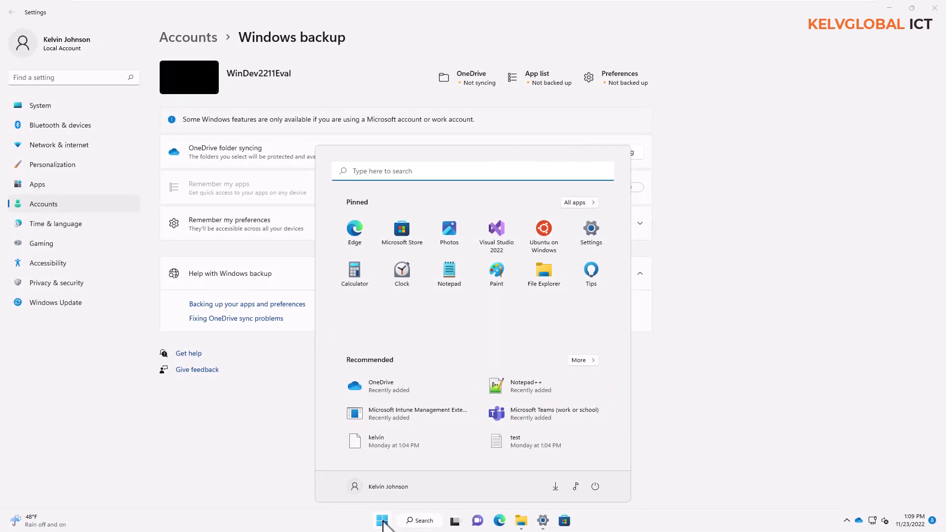
pyautogui.write('host')
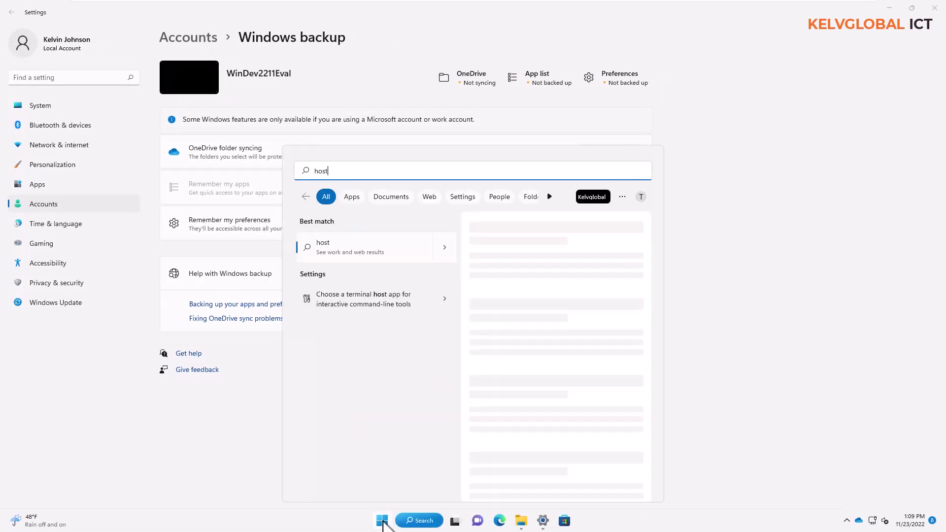
pyautogui.write('or')
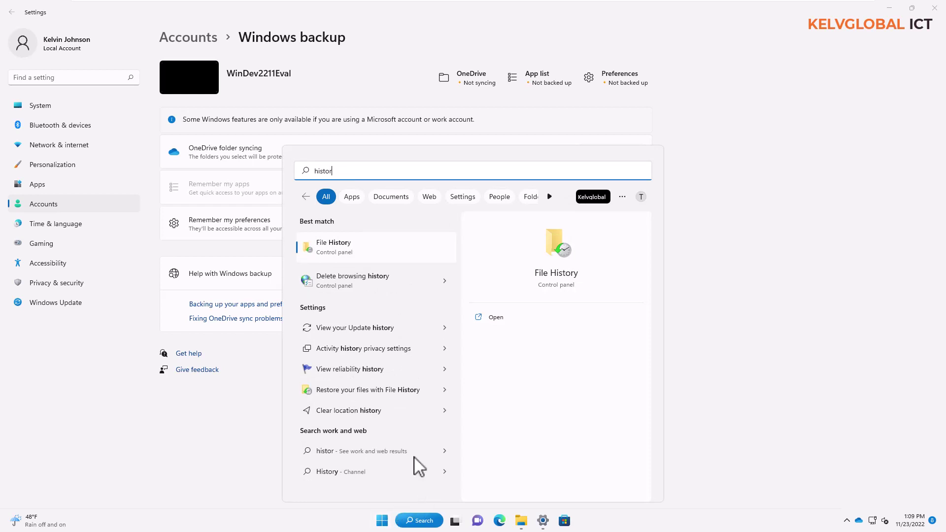
pyautogui.click(344, 256)
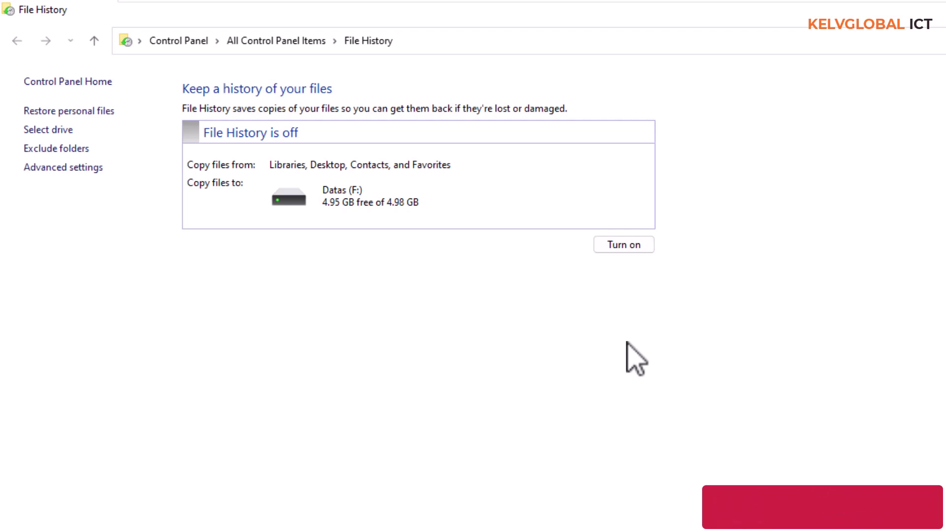
# Step: Turn on File History to Datas (F:) and run a file copy immediately
pyautogui.click(632, 245)
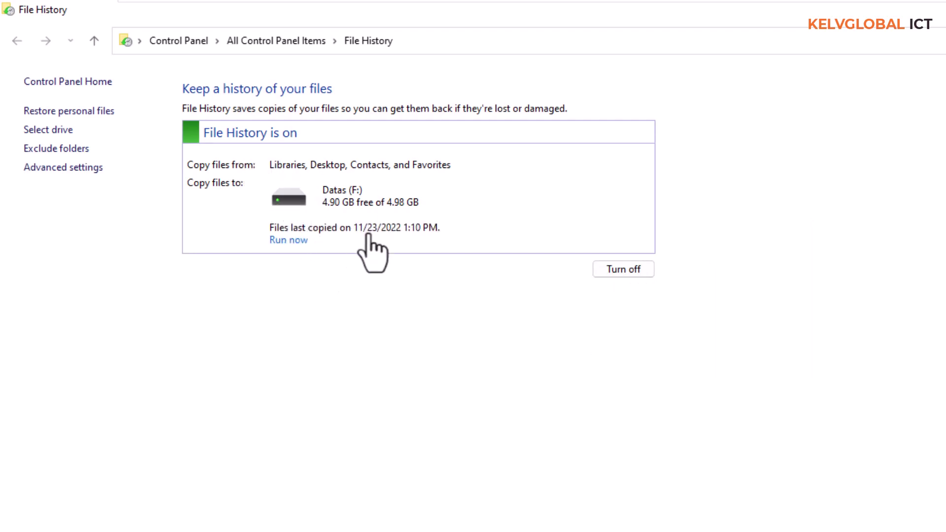
pyautogui.click(291, 242)
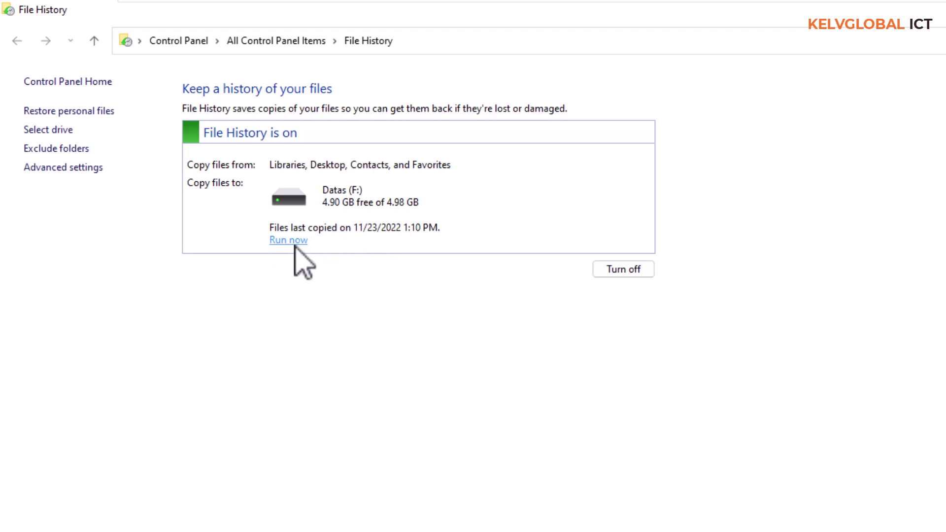
pyautogui.click(294, 242)
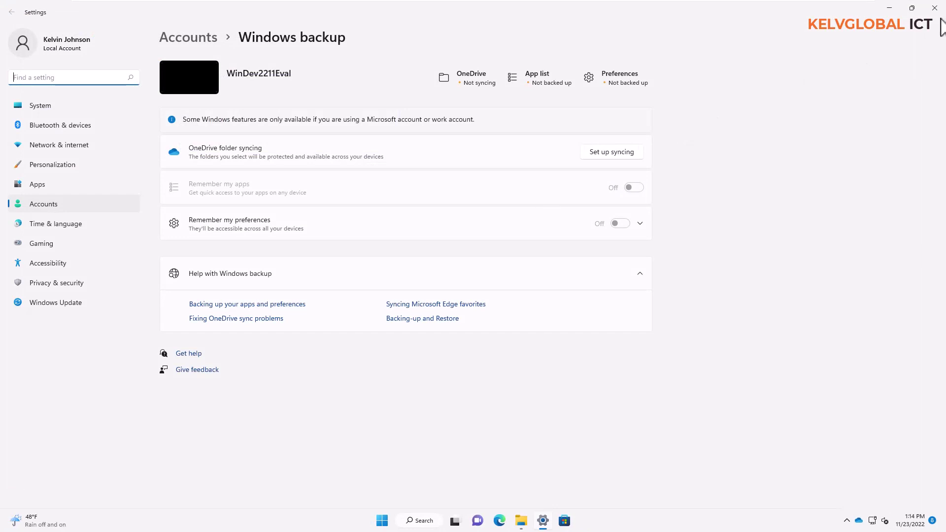
# Step: Close Settings, search 'reset' to open Recovery, and launch the Reset this PC wizard
pyautogui.click(936, 9)
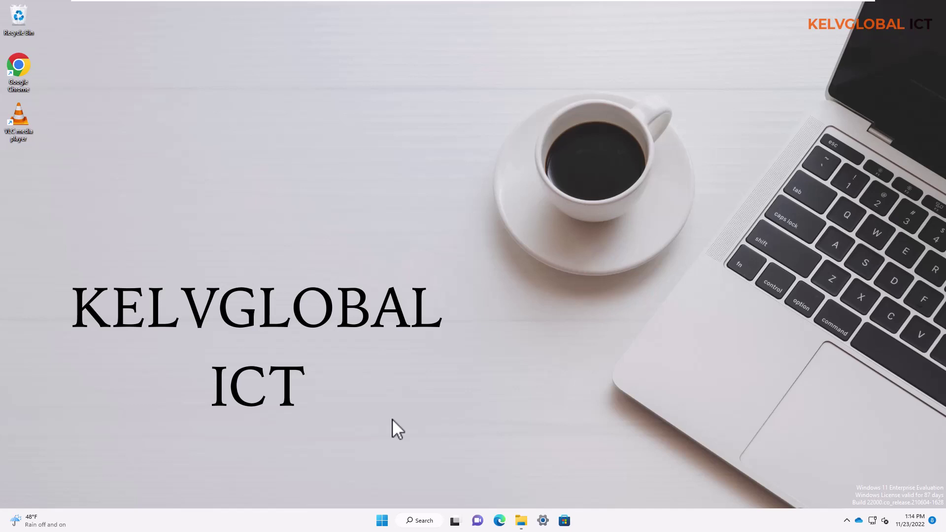
pyautogui.click(382, 520)
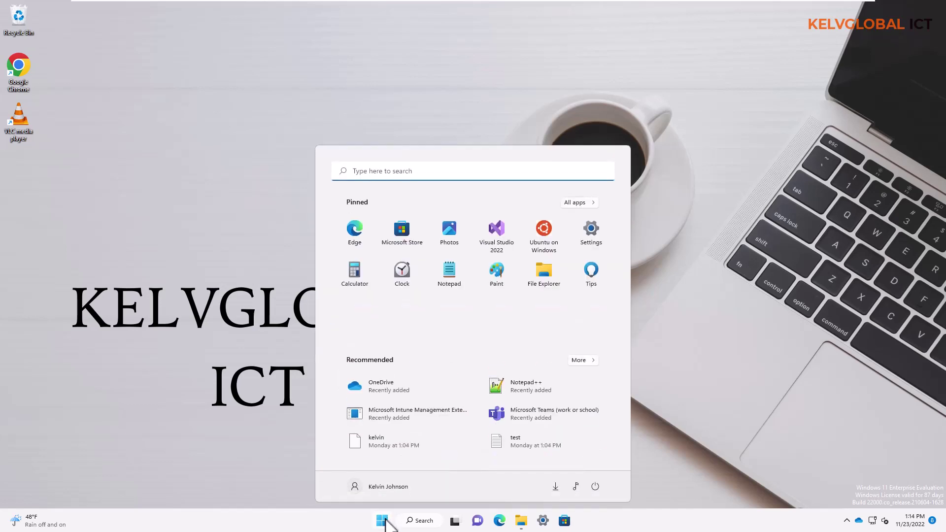
pyautogui.write('reset')
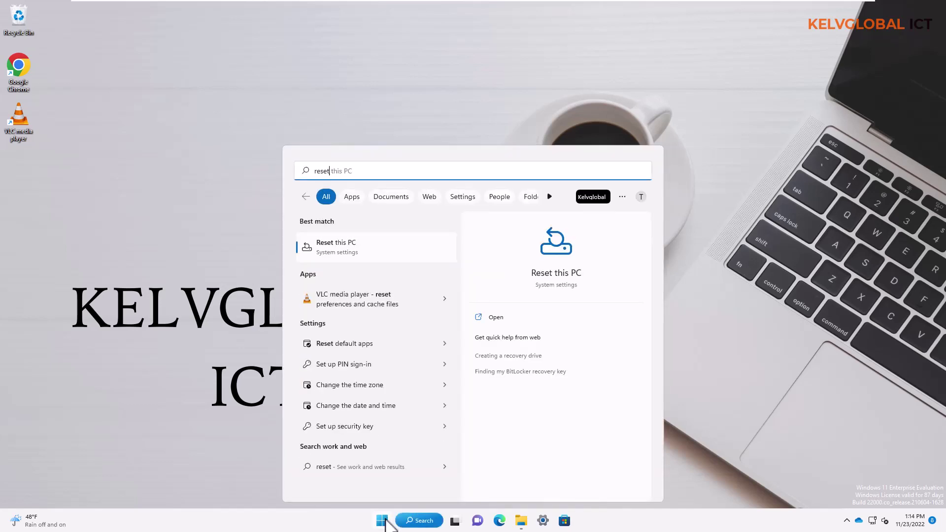
pyautogui.click(352, 252)
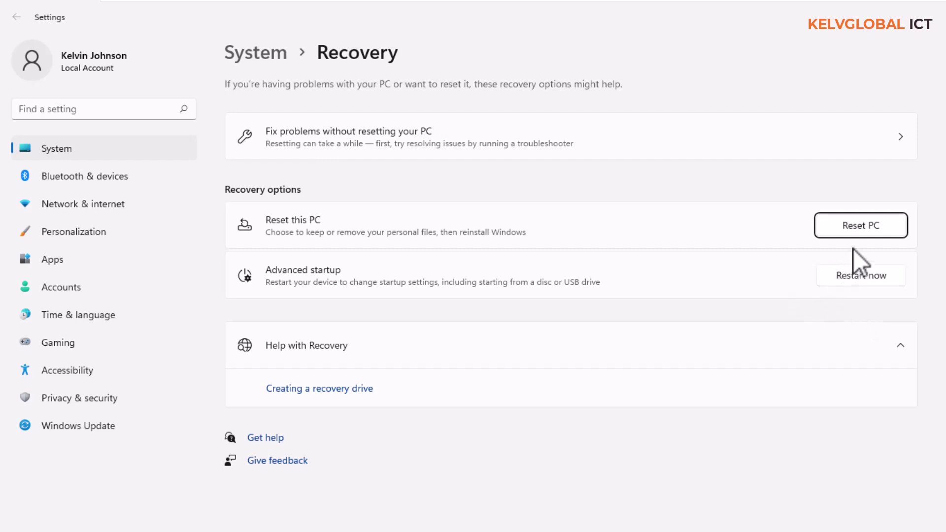
pyautogui.click(865, 231)
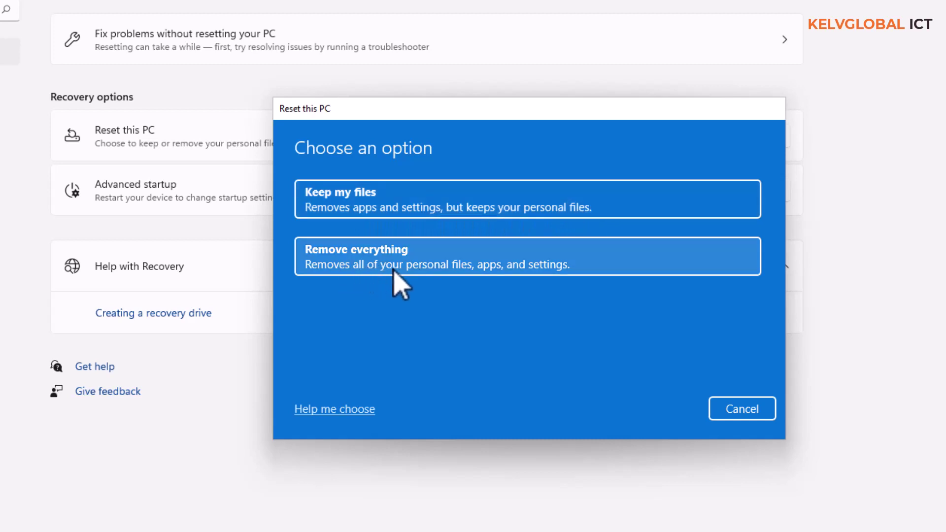
# Step: Choose Keep my files and Cloud download, then cancel the reset at Additional settings
pyautogui.click(515, 210)
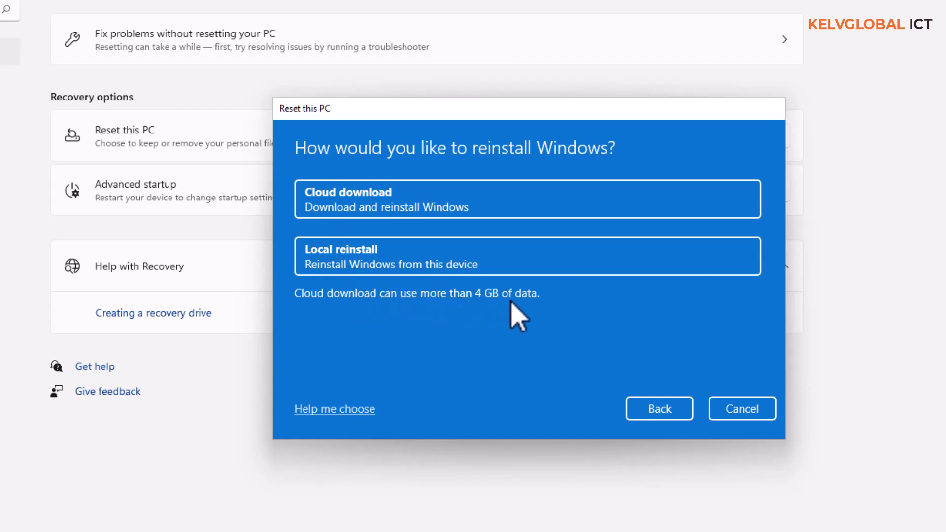
pyautogui.click(458, 208)
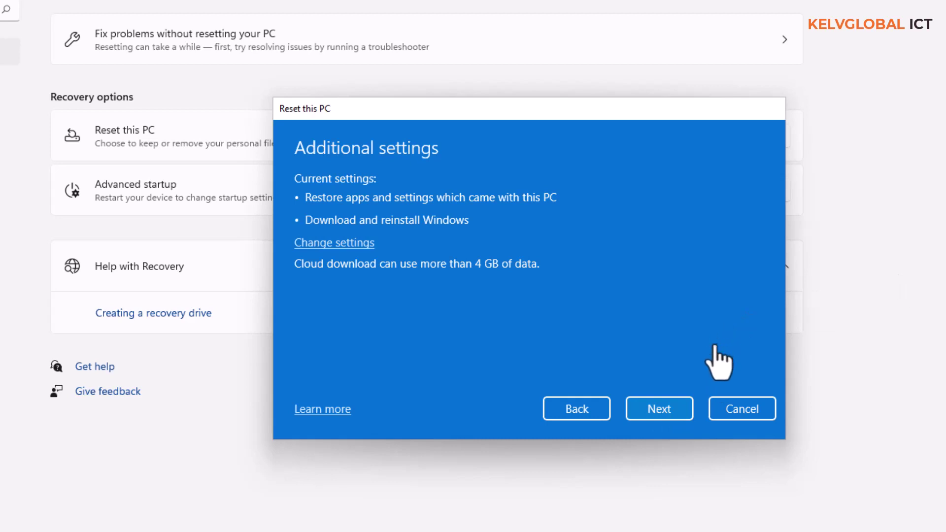
pyautogui.click(746, 411)
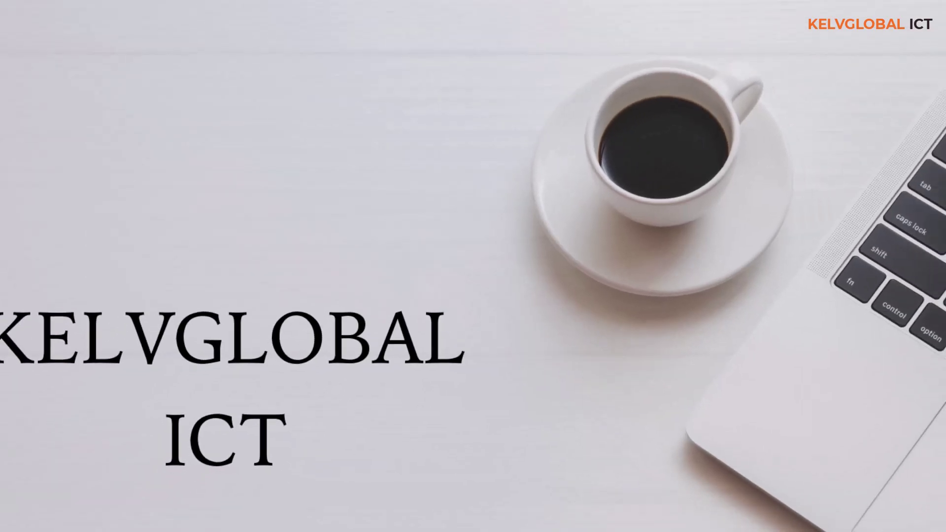
# Step: Open Control Panel via search and filter All Control Panel Items by 'backu'
pyautogui.click(418, 522)
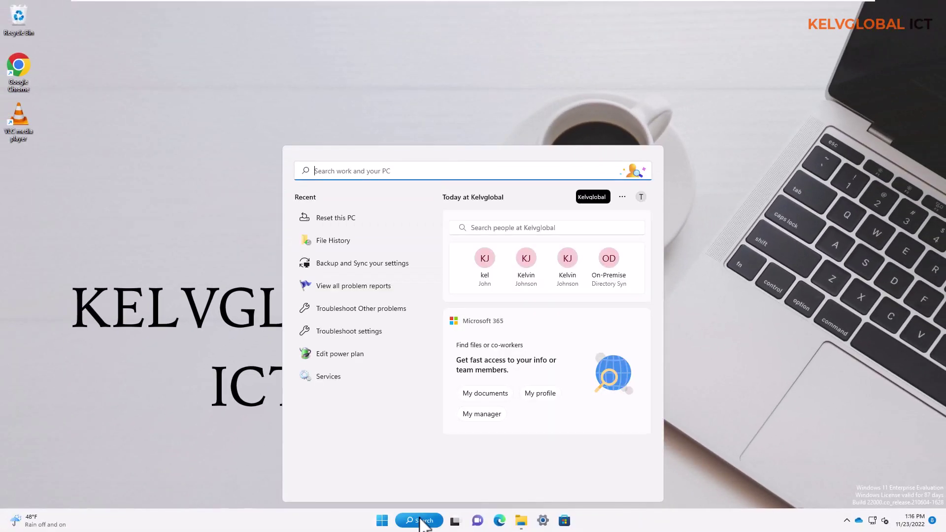
pyautogui.write('control')
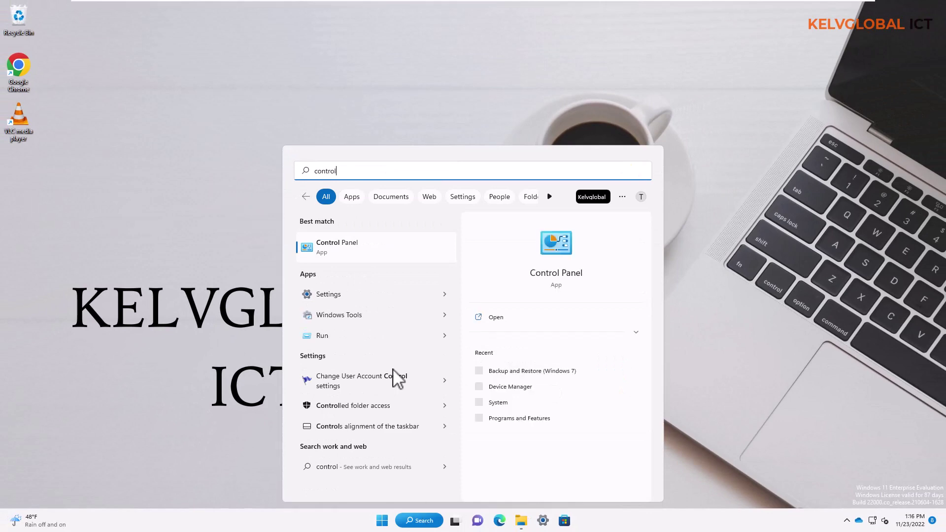
pyautogui.click(327, 246)
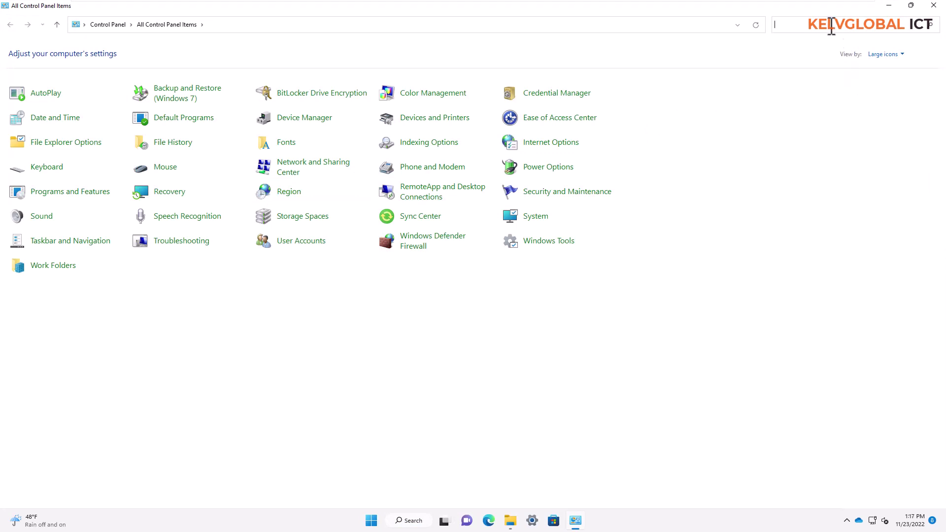
pyautogui.write('b')
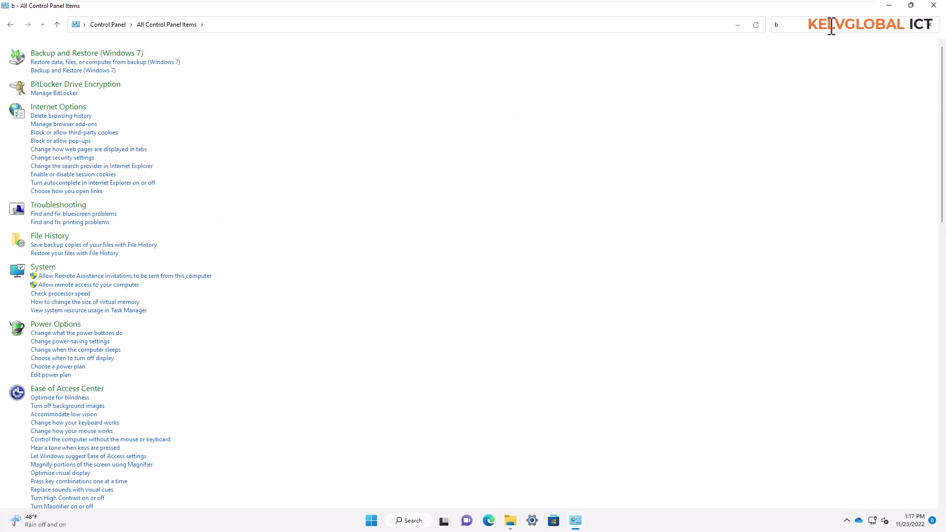
pyautogui.doubleClick(831, 27)
pyautogui.write('backu')
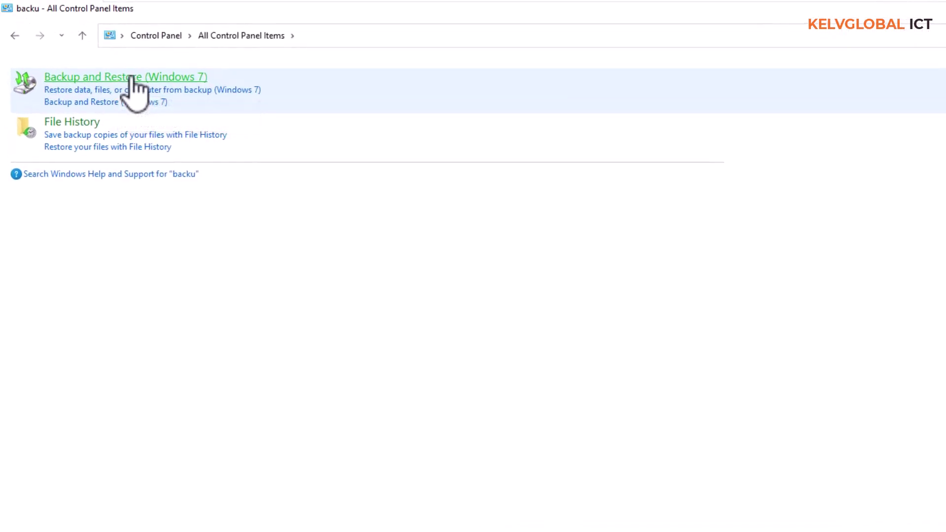
# Step: Open Backup and Restore (Windows 7), start Set up backup, and select Datas (F:) as destination
pyautogui.click(132, 78)
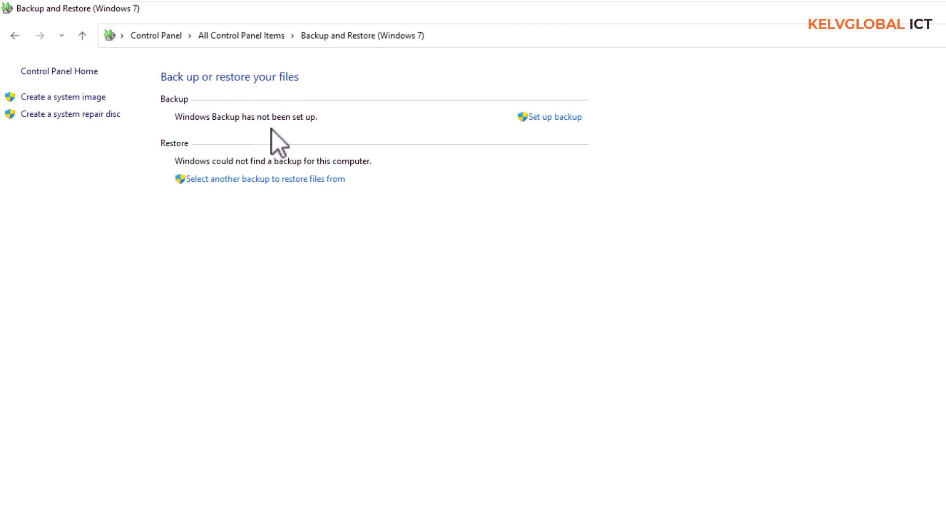
pyautogui.click(552, 120)
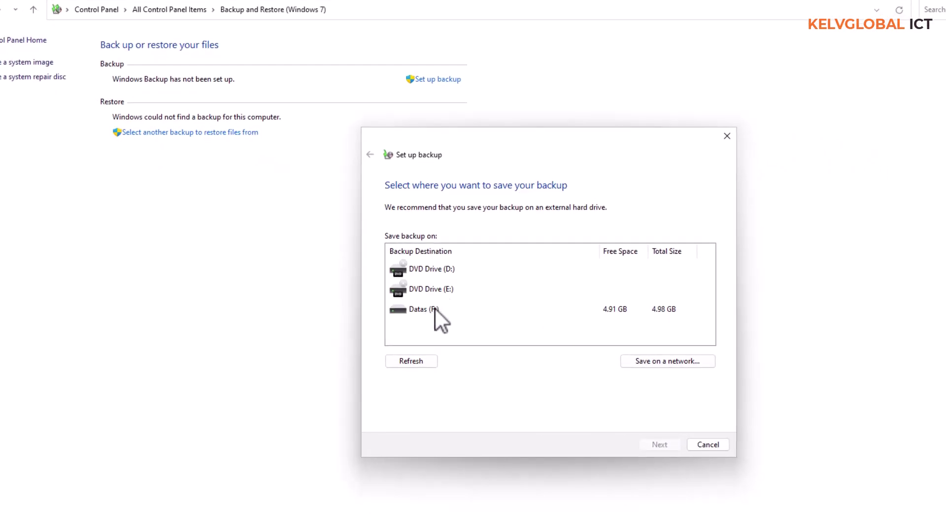
pyautogui.click(435, 309)
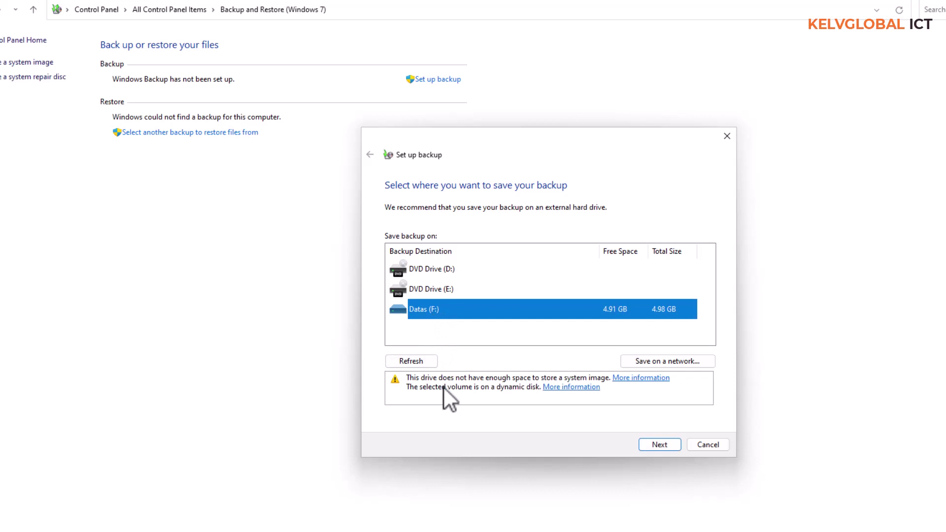